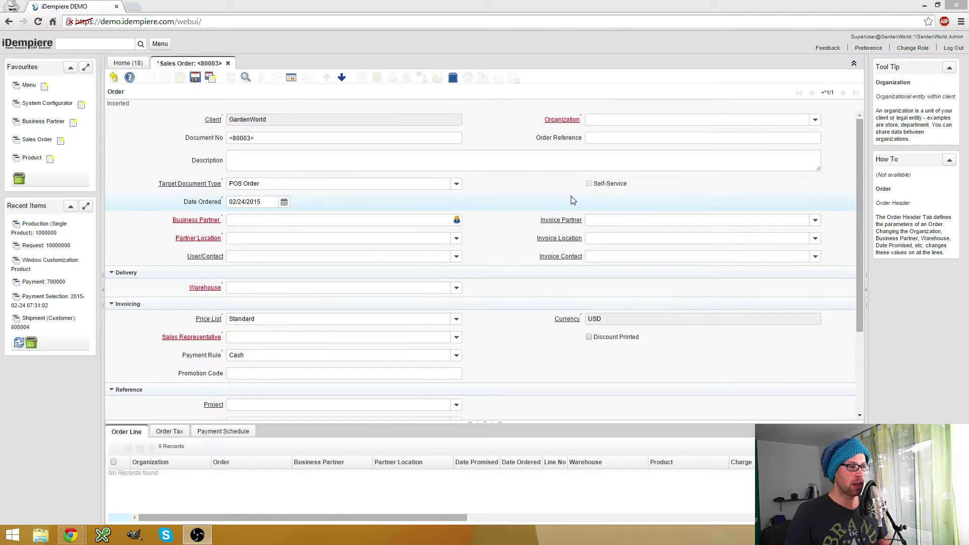
Step: Collapse the sales order's Status, Reference, Invoicing and Delivery sections
{"action": "scroll", "coordinate": [494, 203], "scroll_direction": "down", "scroll_amount": 3}
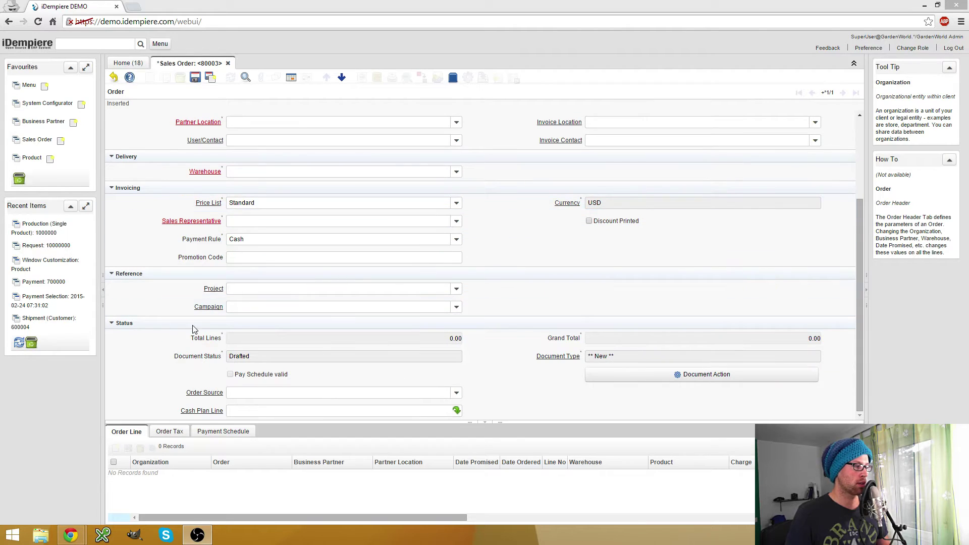
{"action": "left_click", "coordinate": [117, 326]}
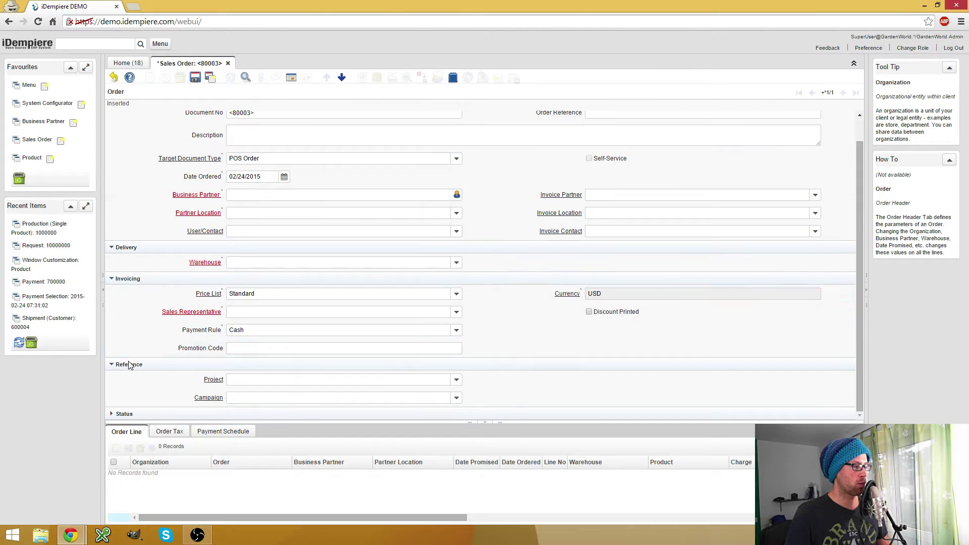
{"action": "left_click", "coordinate": [127, 365]}
{"action": "left_click", "coordinate": [126, 303]}
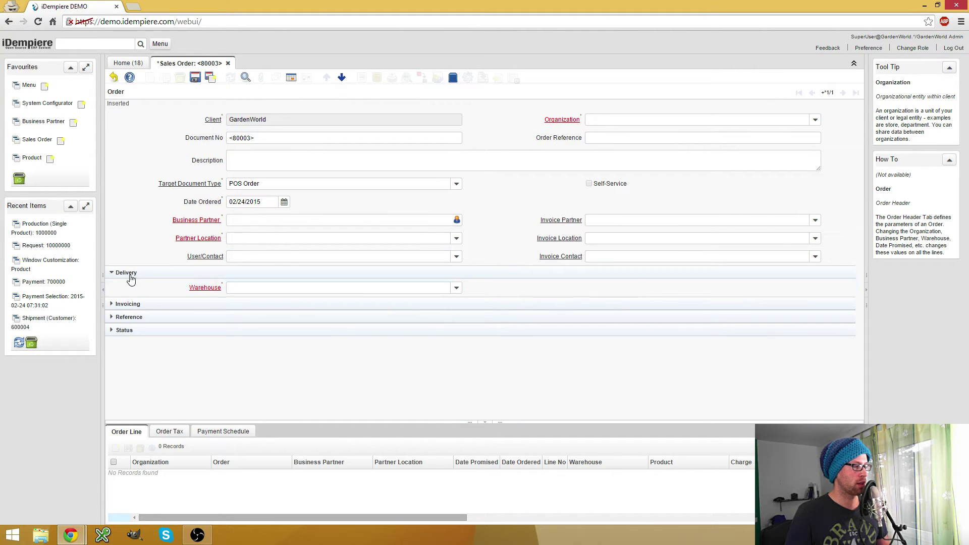
{"action": "left_click", "coordinate": [129, 273]}
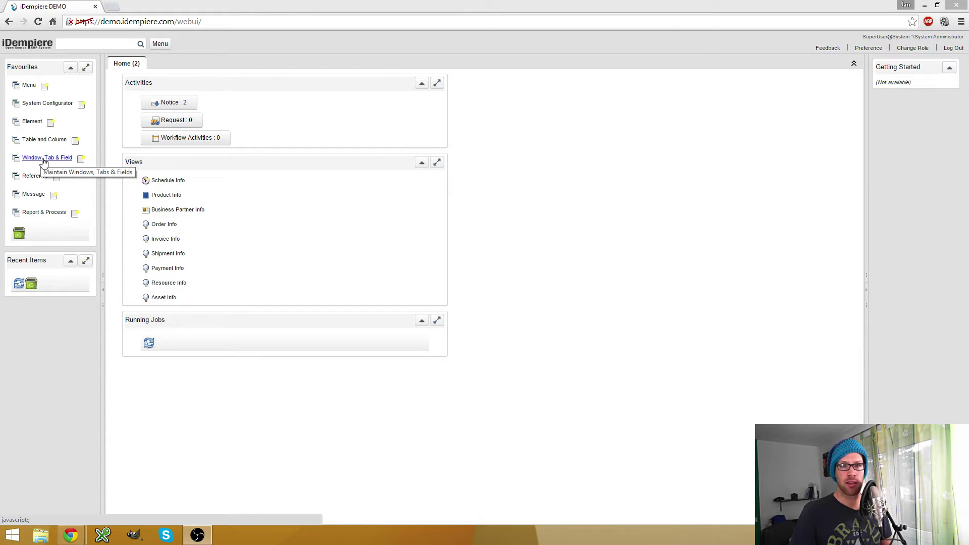
Step: Open Table and Column from favourites, then discard the unsaved new sales order
{"action": "left_click", "coordinate": [46, 142]}
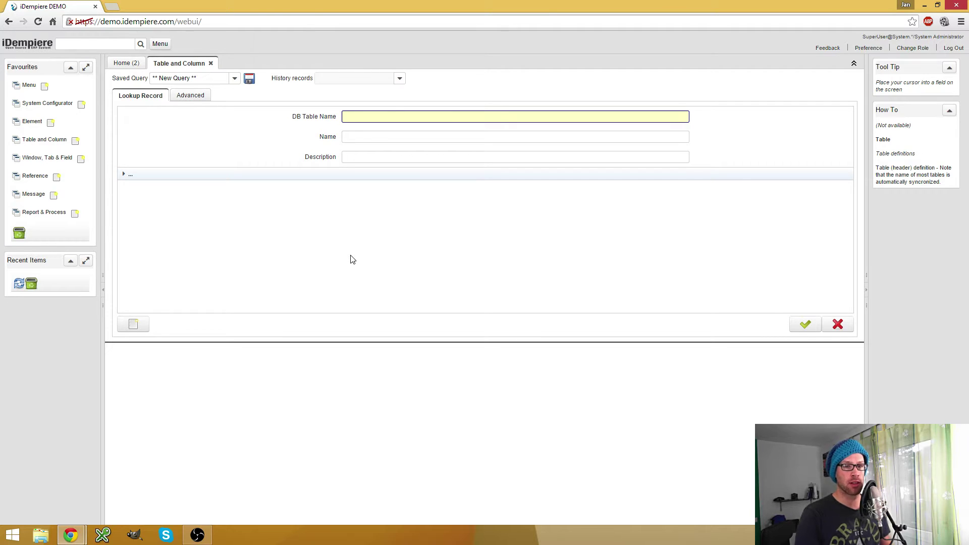
{"action": "key", "text": "alt+Tab"}
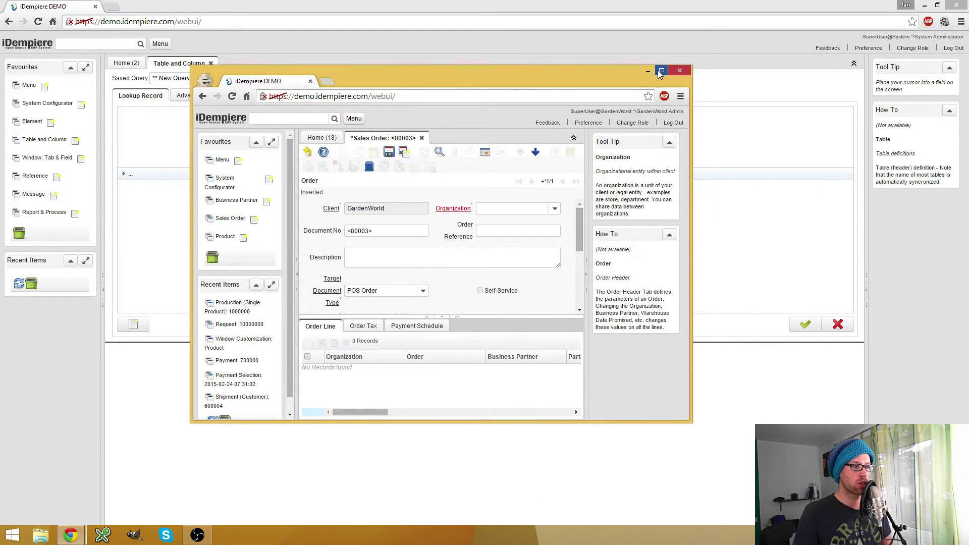
{"action": "left_click", "coordinate": [661, 71]}
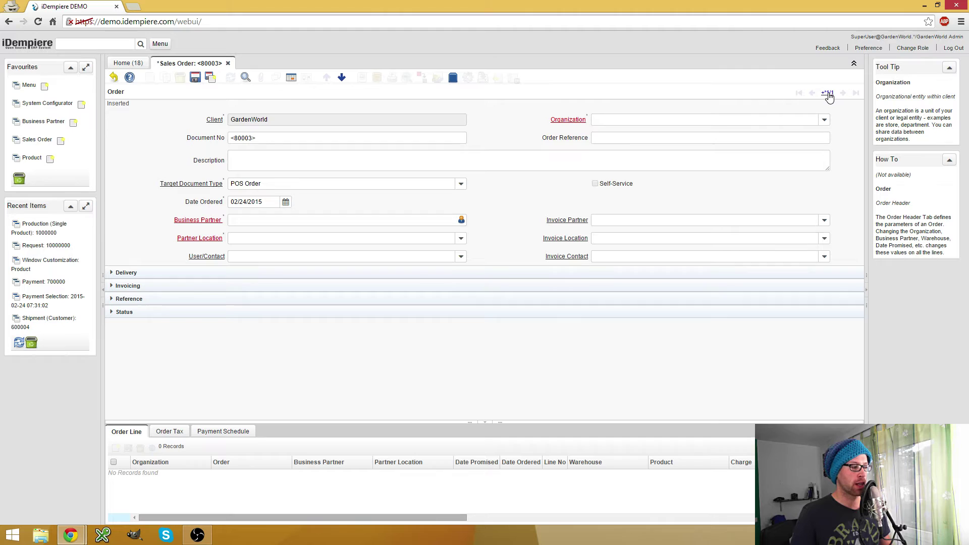
{"action": "left_click", "coordinate": [114, 77]}
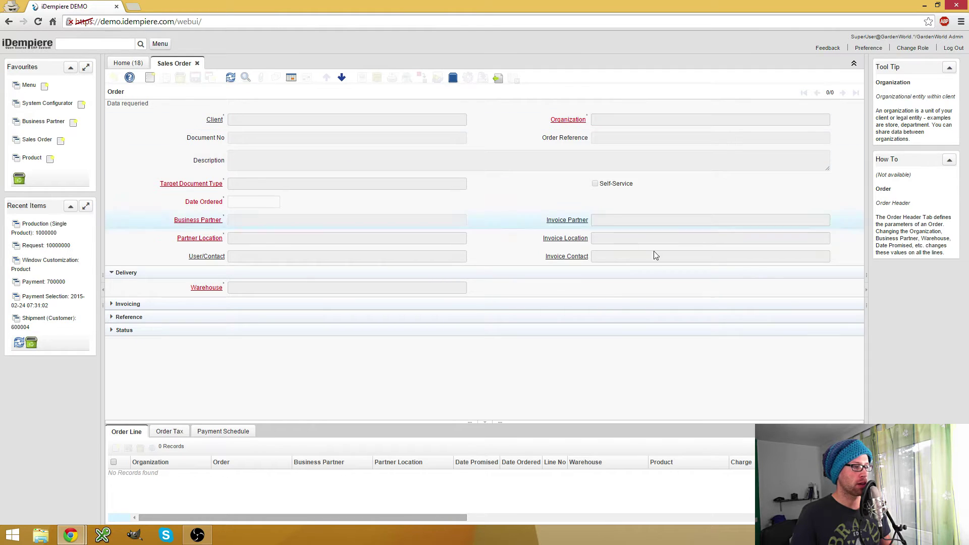
Step: Find order 80002 and copy its table name C_Order from Record Info
{"action": "key", "text": "alt+f"}
{"action": "left_click", "coordinate": [804, 337]}
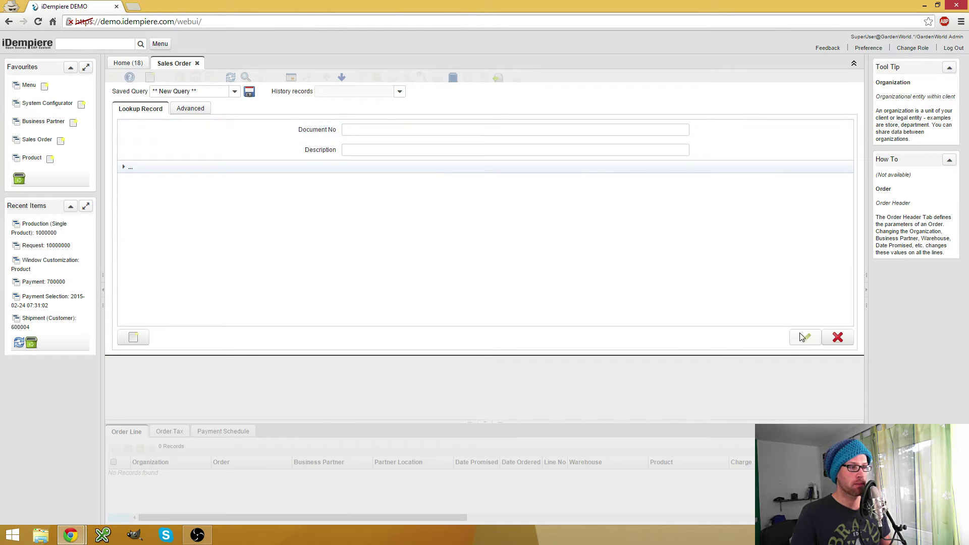
{"action": "left_click", "coordinate": [828, 93]}
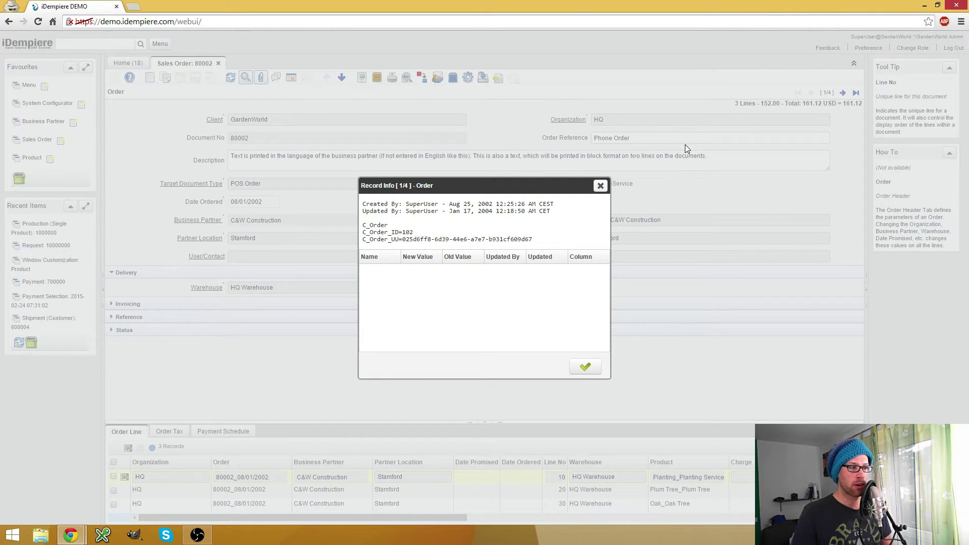
{"action": "double_click", "coordinate": [374, 225]}
{"action": "key", "text": "ctrl+c"}
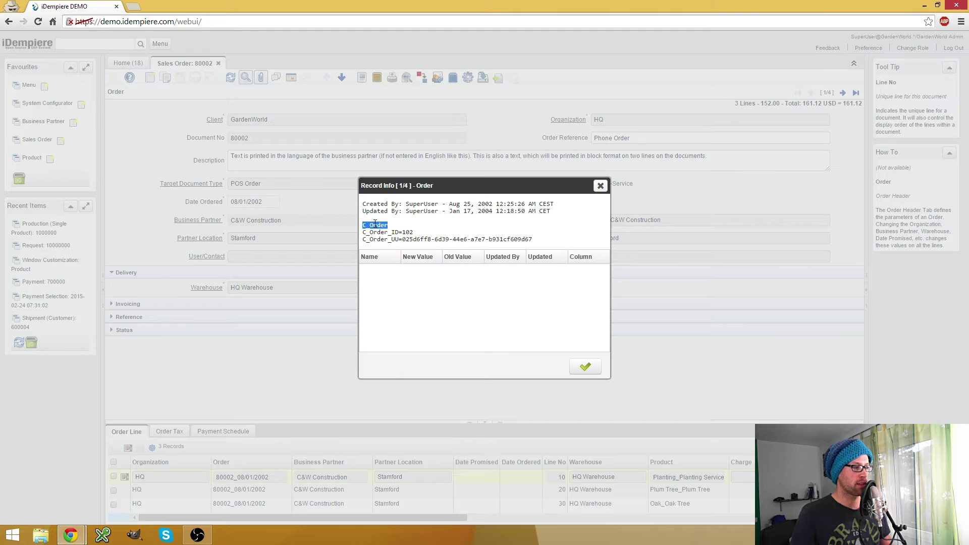
{"action": "left_click", "coordinate": [600, 185]}
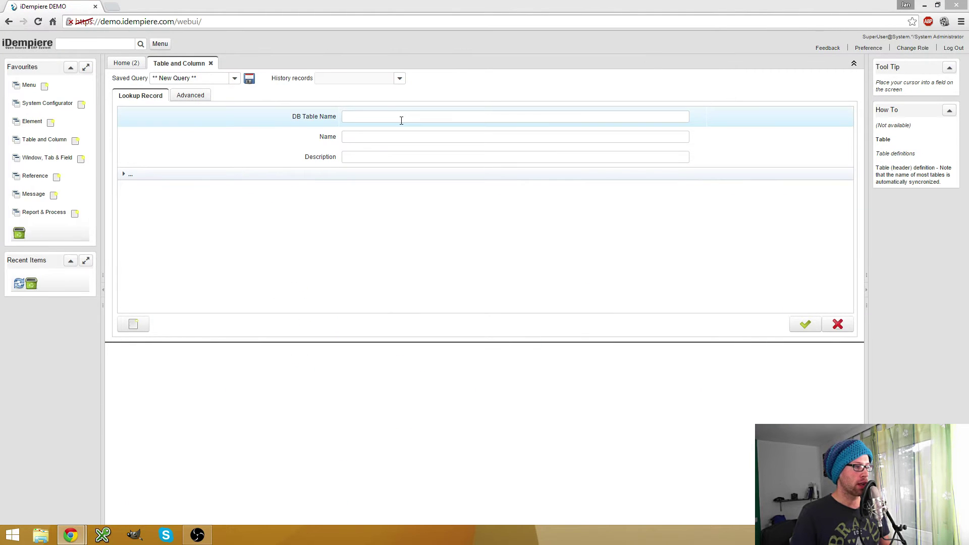
Step: Look up and open the C_Order table record by DB Table Name
{"action": "left_click", "coordinate": [400, 119]}
{"action": "key", "text": "ctrl+v"}
{"action": "left_click", "coordinate": [804, 324]}
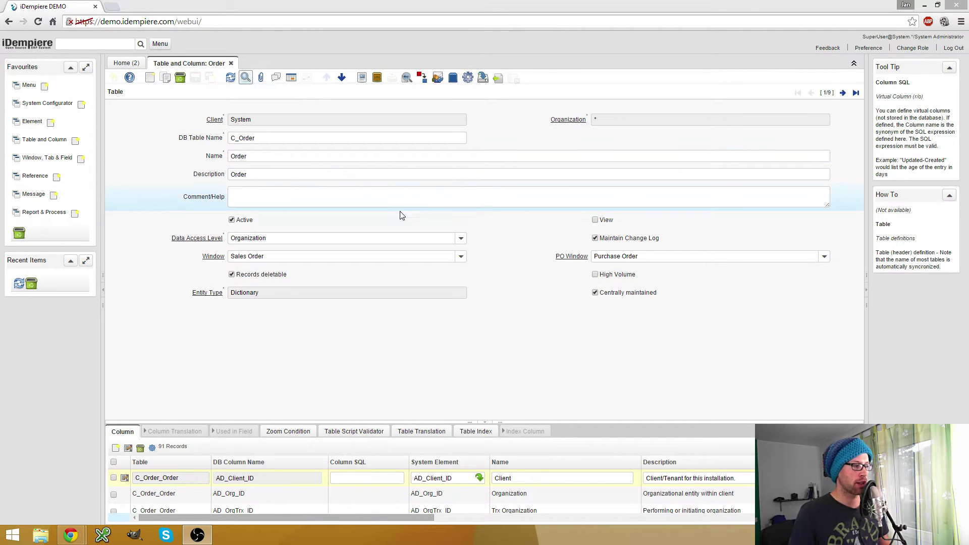
Step: Start a new column record on C_Order in the Column tab's form view
{"action": "left_click", "coordinate": [122, 432]}
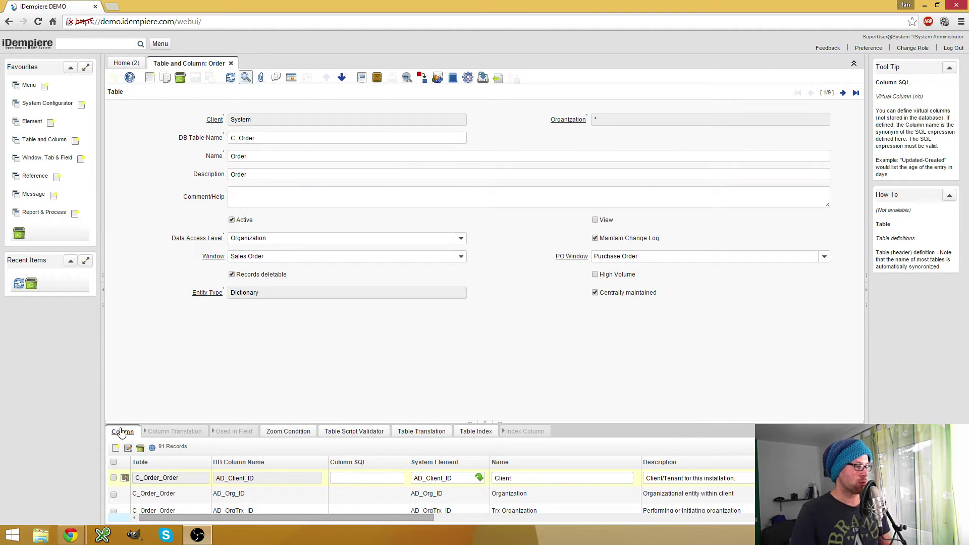
{"action": "left_click", "coordinate": [121, 432]}
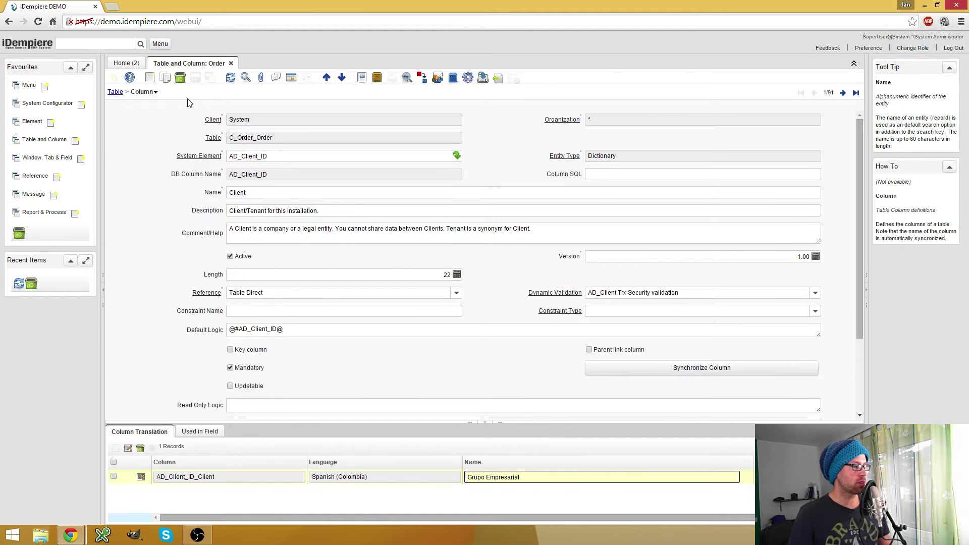
{"action": "left_click", "coordinate": [149, 77]}
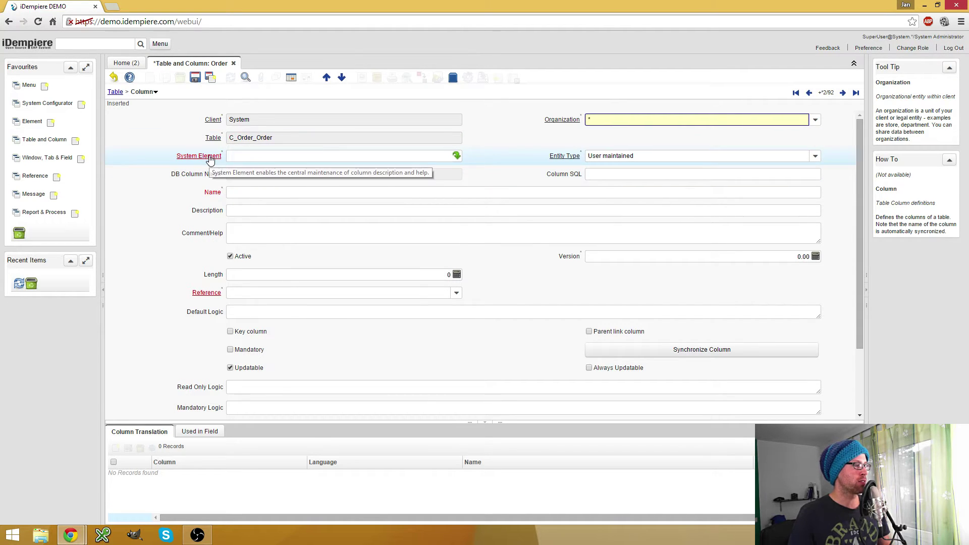
Step: Inspect the System Element field and the Element window's Comment/Help help
{"action": "left_click", "coordinate": [260, 155]}
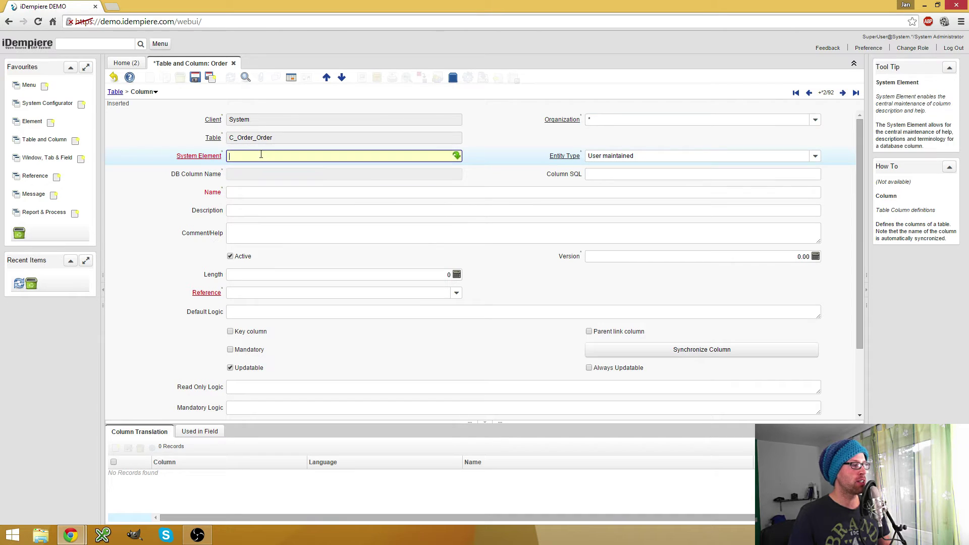
{"action": "right_click", "coordinate": [401, 156]}
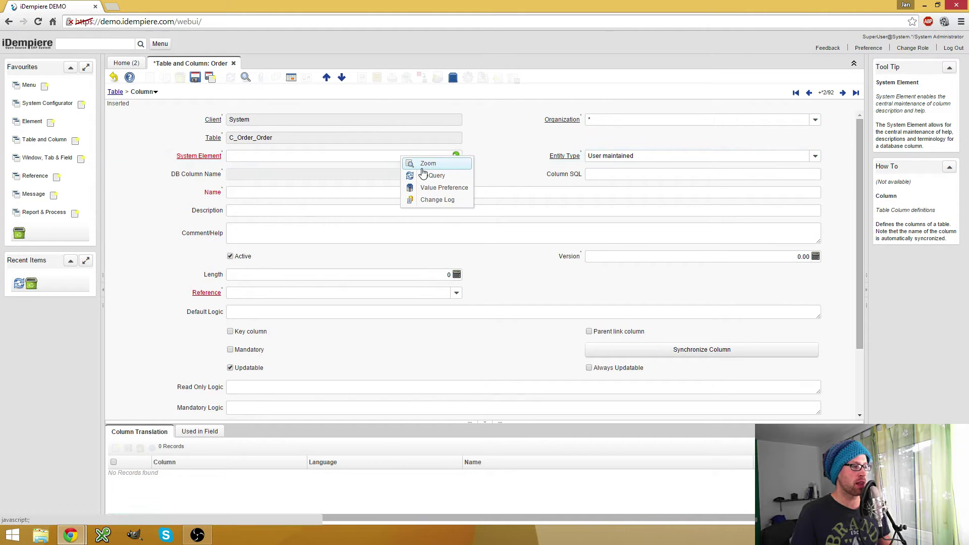
{"action": "left_click", "coordinate": [415, 163]}
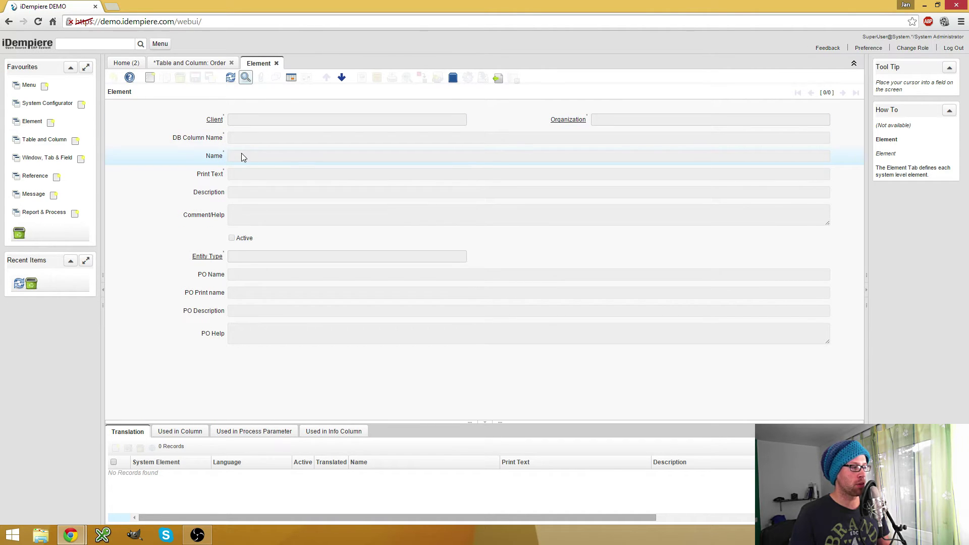
{"action": "left_click", "coordinate": [200, 64]}
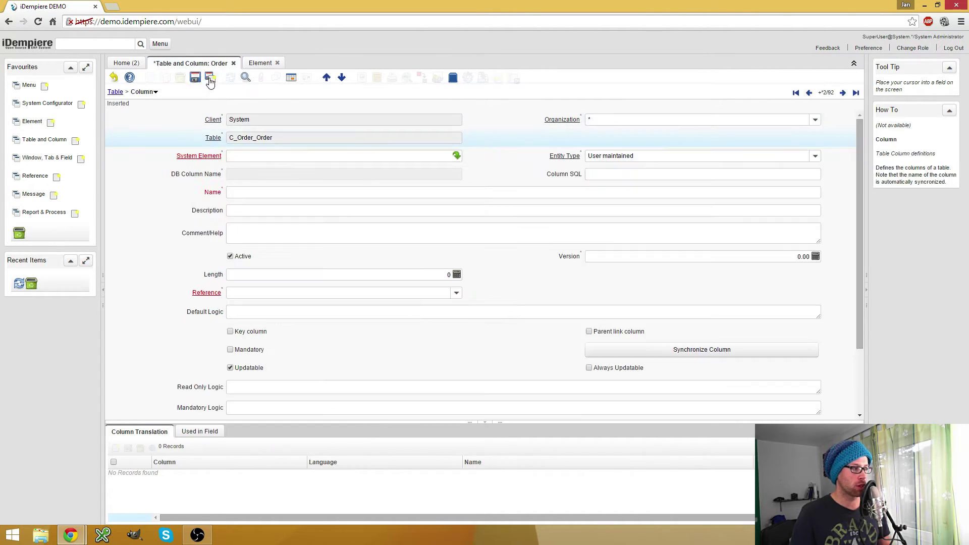
{"action": "left_click", "coordinate": [237, 193]}
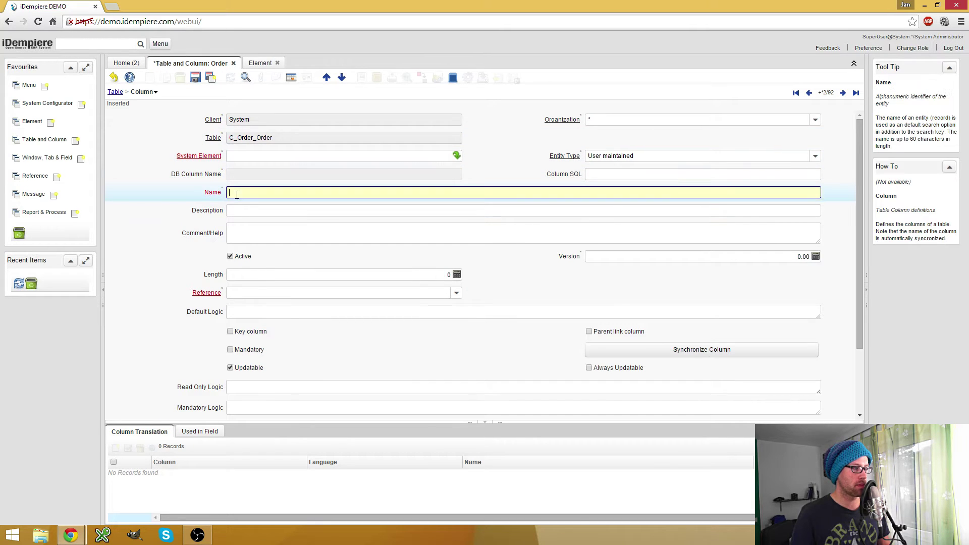
{"action": "left_click", "coordinate": [259, 63]}
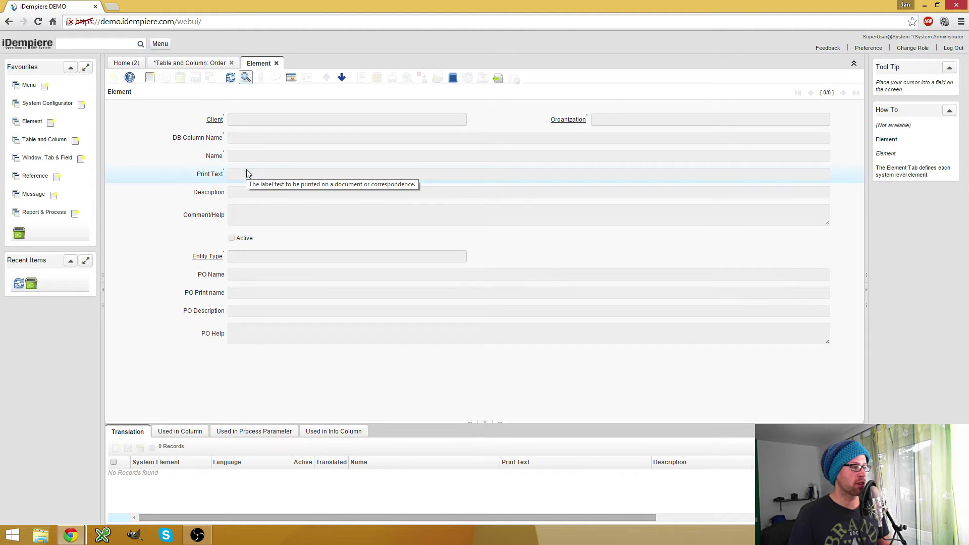
{"action": "left_click", "coordinate": [250, 212]}
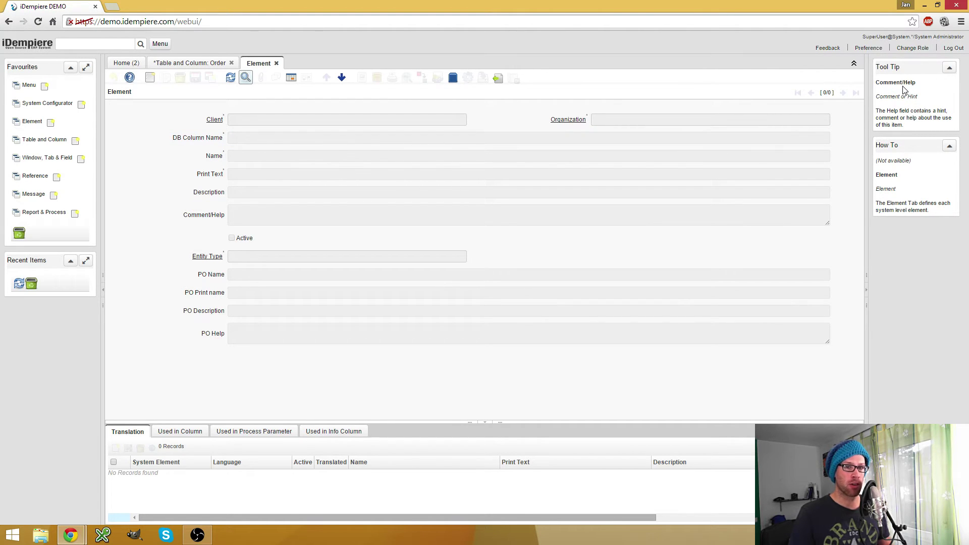
{"action": "left_click", "coordinate": [197, 63]}
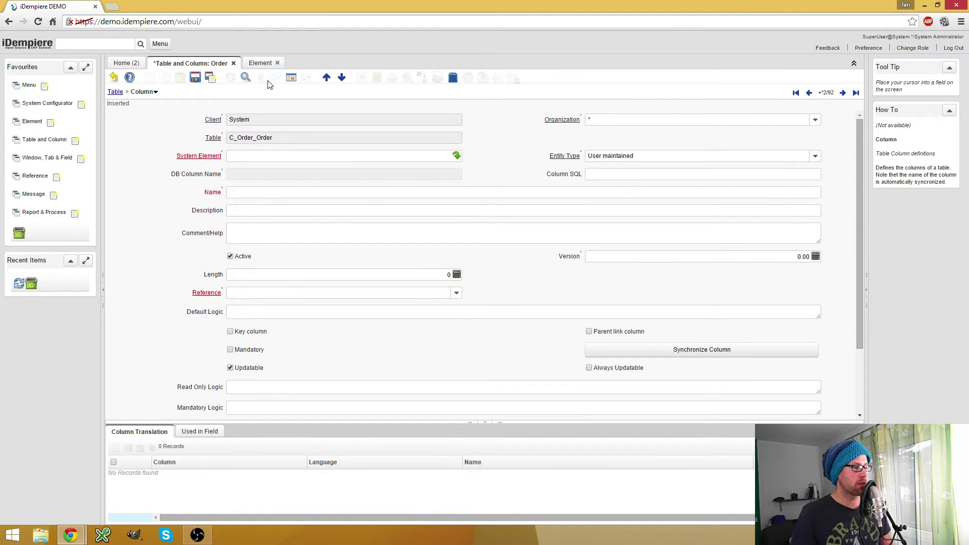
Step: Try M_Product_ID as system element, then discard and start a fresh blank column
{"action": "left_click", "coordinate": [275, 156]}
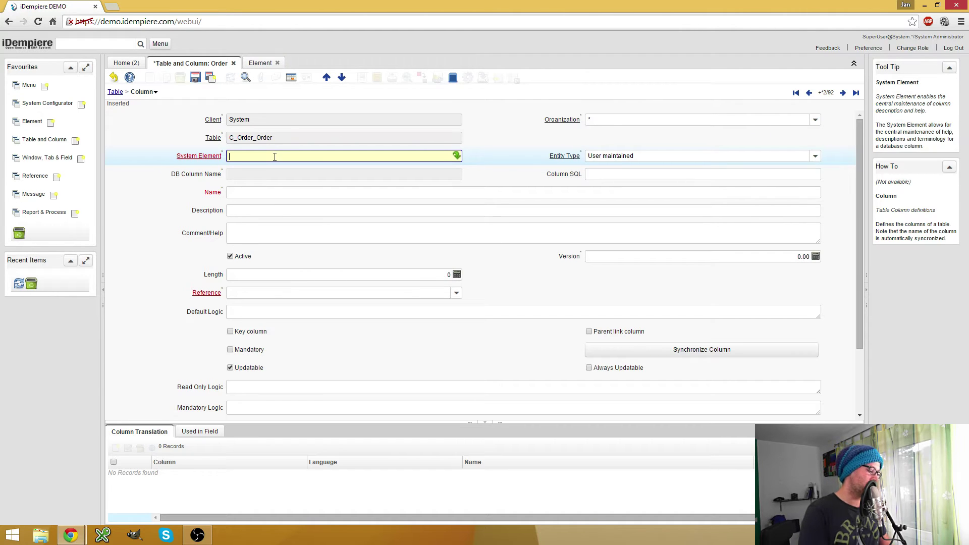
{"action": "type", "text": "m_product_id"}
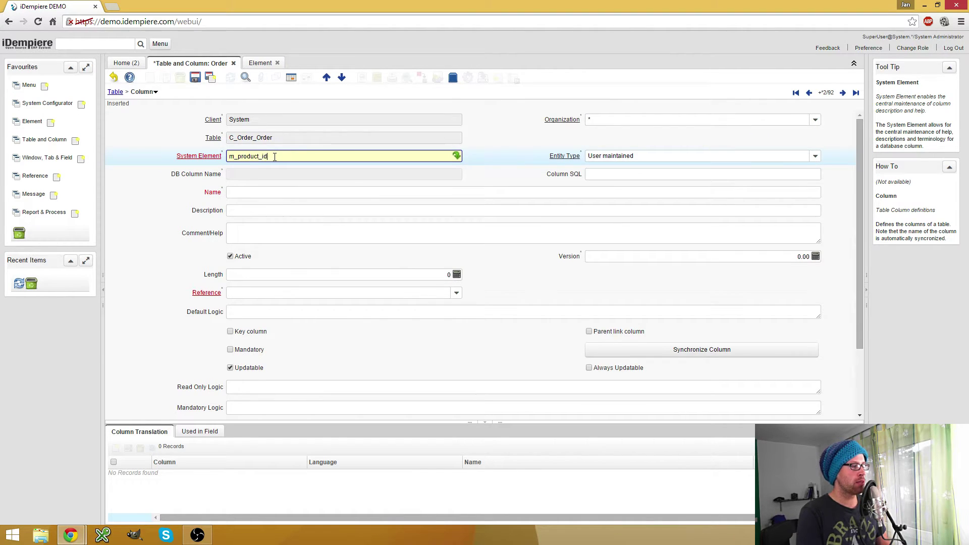
{"action": "key", "text": "Tab"}
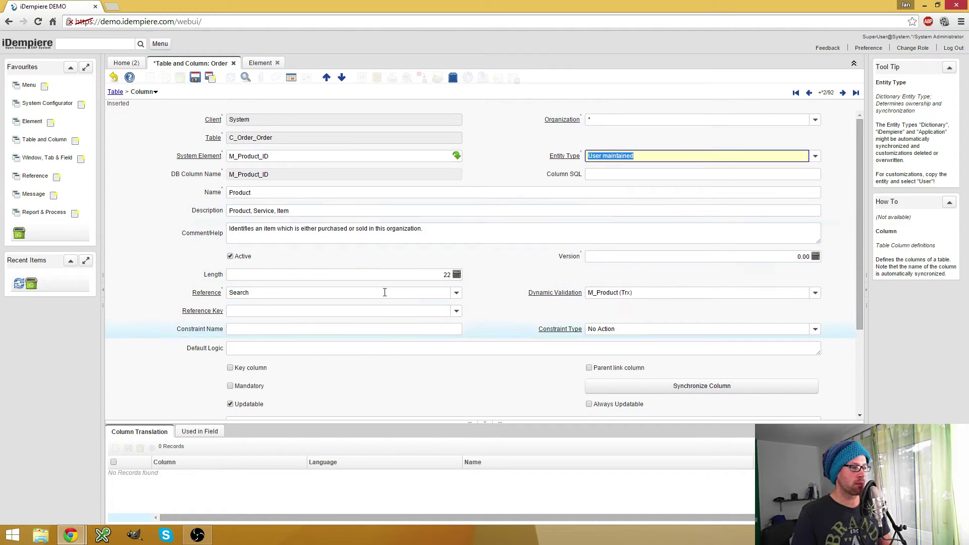
{"action": "left_click", "coordinate": [114, 77]}
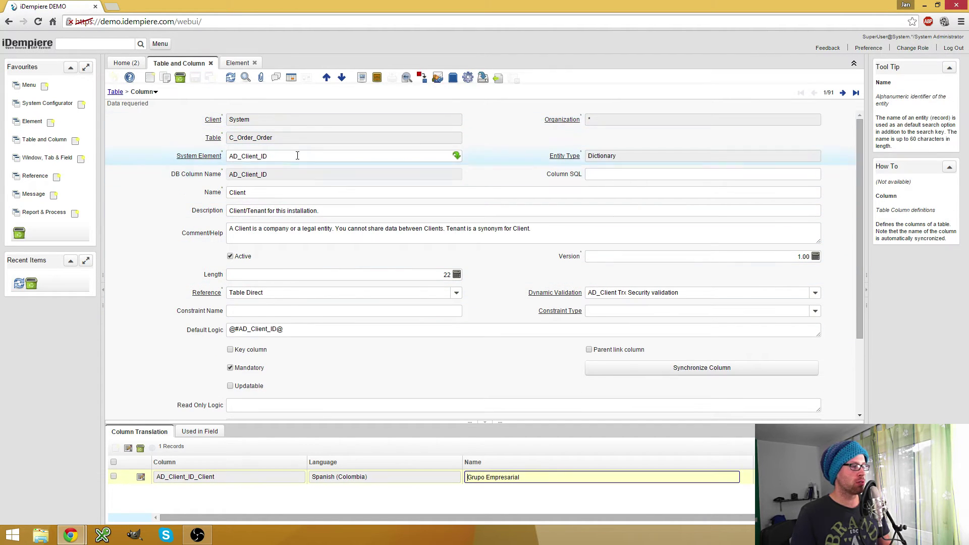
{"action": "left_click", "coordinate": [149, 77]}
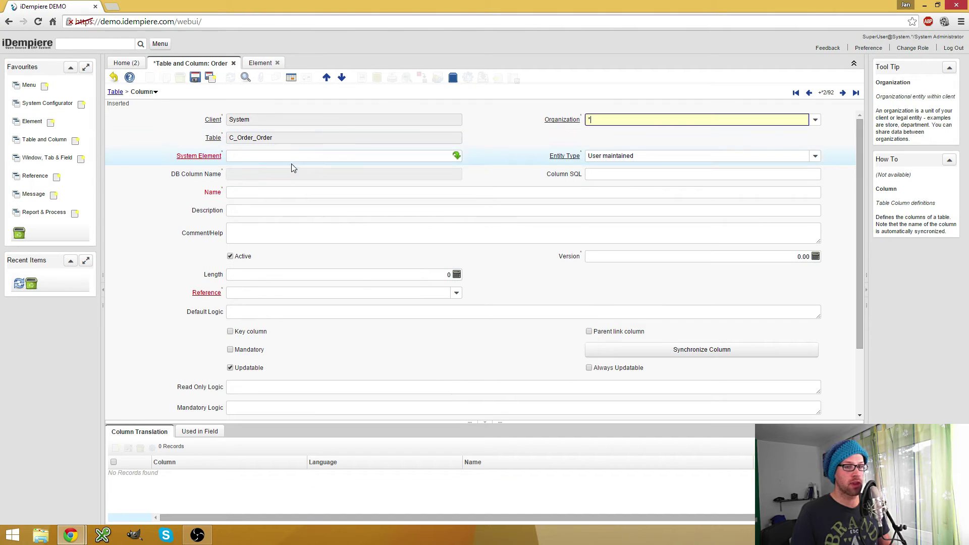
Step: Create a new element record with DB column name sst
{"action": "left_click", "coordinate": [260, 155]}
{"action": "left_click", "coordinate": [259, 63]}
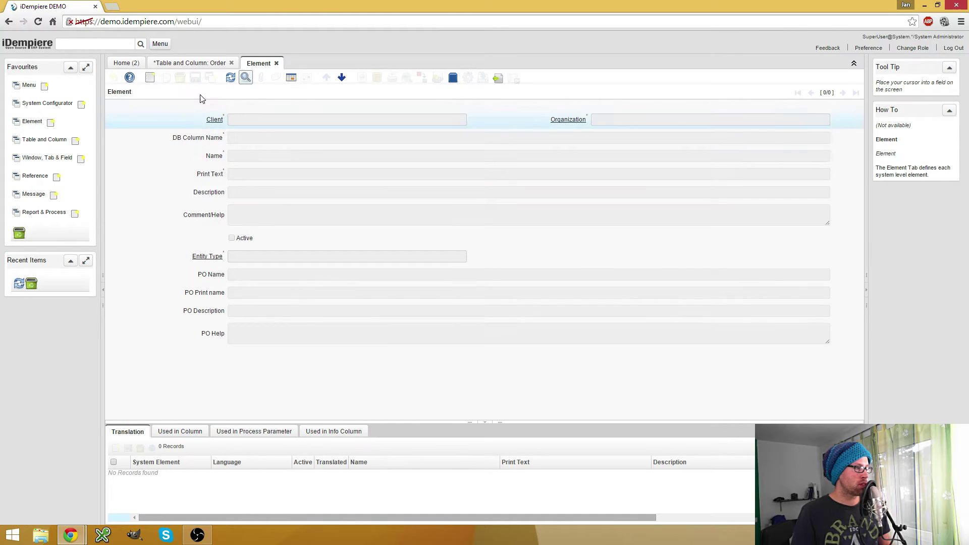
{"action": "left_click", "coordinate": [150, 77]}
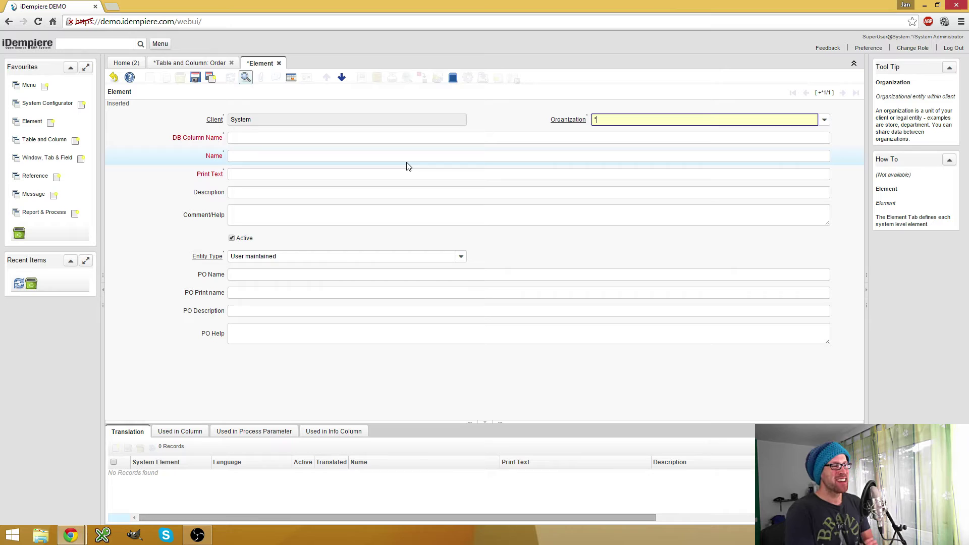
{"action": "left_click", "coordinate": [344, 138]}
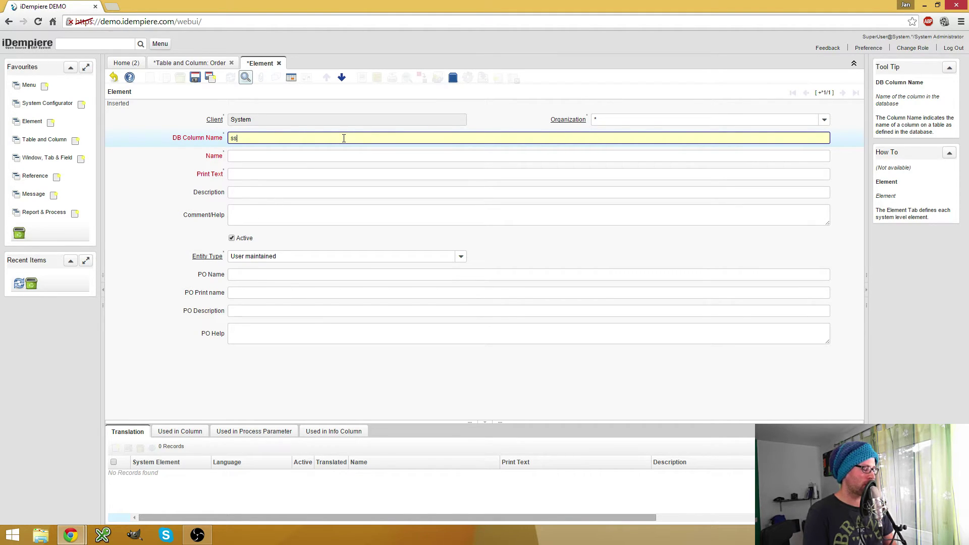
{"action": "left_click", "coordinate": [322, 160]}
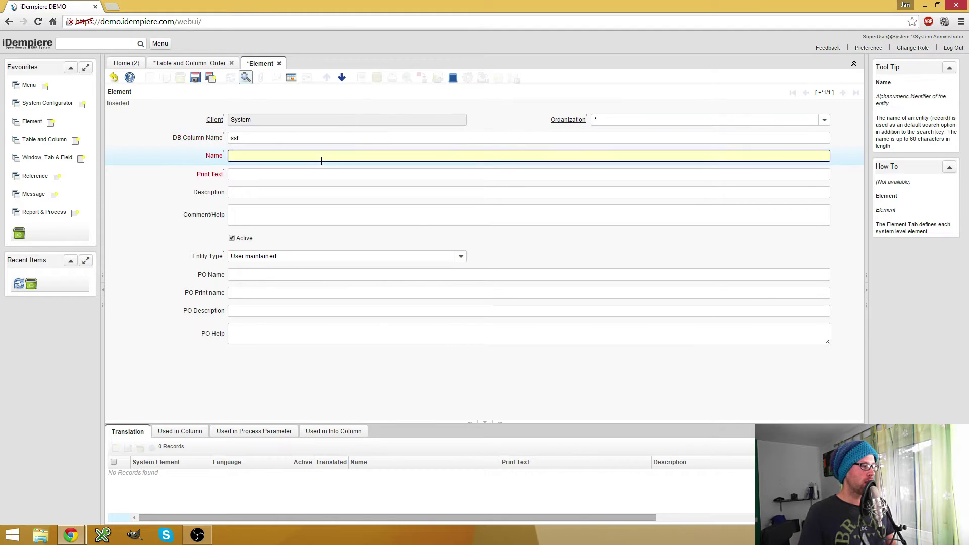
Step: Name the element 'Some Stupid Text' and reuse that name as its Print Text
{"action": "type", "text": "Some Stupid Text"}
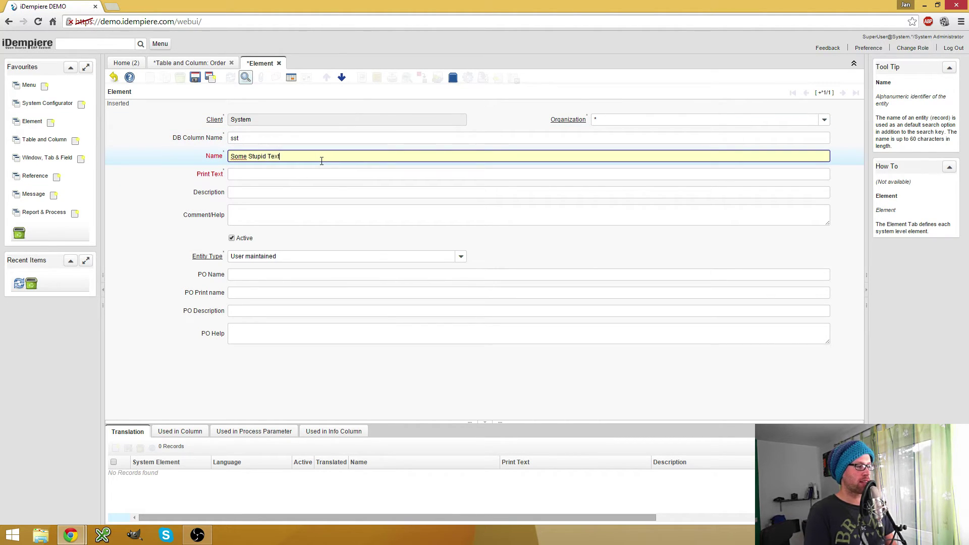
{"action": "key", "text": "Tab"}
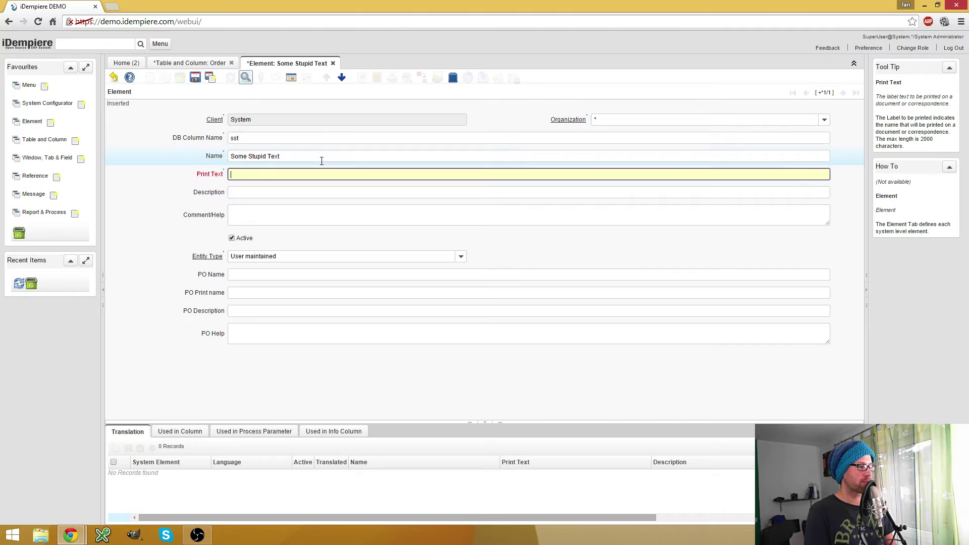
{"action": "key", "text": "shift+Tab"}
{"action": "key", "text": "ctrl+c"}
{"action": "key", "text": "Tab"}
{"action": "key", "text": "ctrl+v"}
{"action": "key", "text": "Tab"}
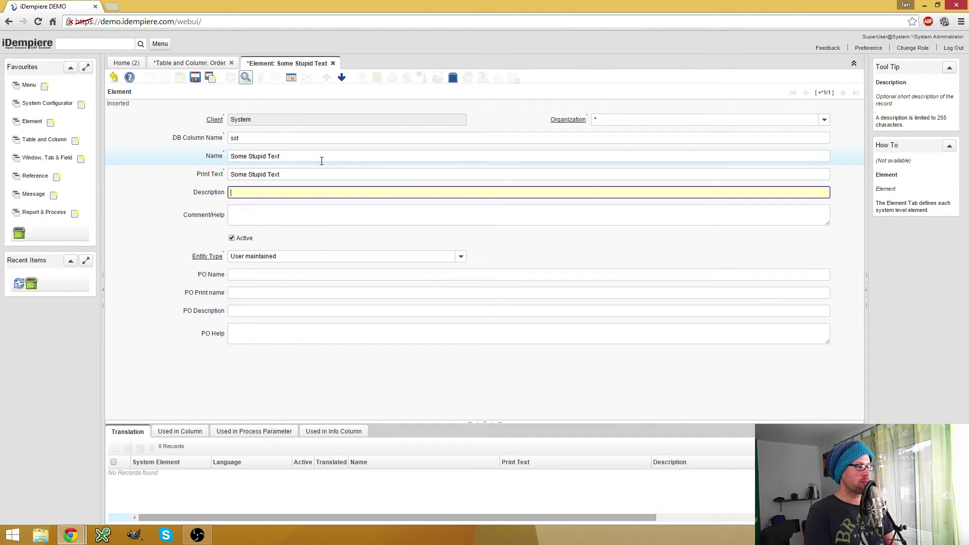
Step: Add description 'This is my Description' and comment/help 'This is my Comment/Help', then save
{"action": "type", "text": "D"}
{"action": "key", "text": "BackSpace"}
{"action": "type", "text": "This is my "}
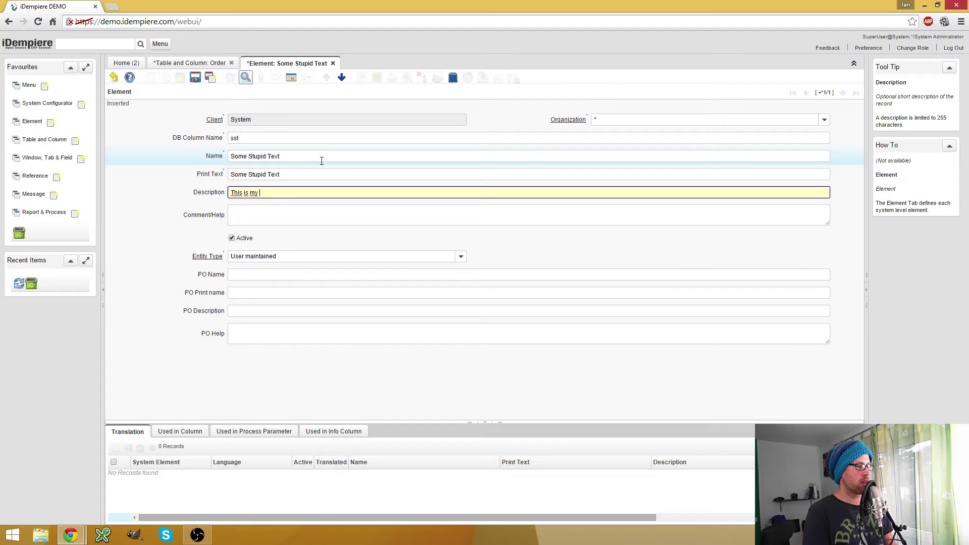
{"action": "type", "text": "Description"}
{"action": "key", "text": "Tab"}
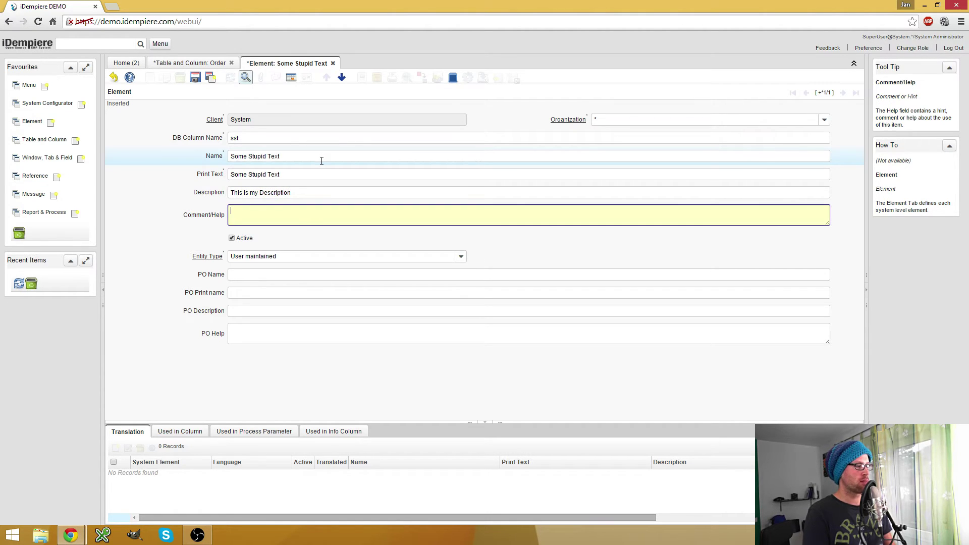
{"action": "type", "text": "This is my Comment"}
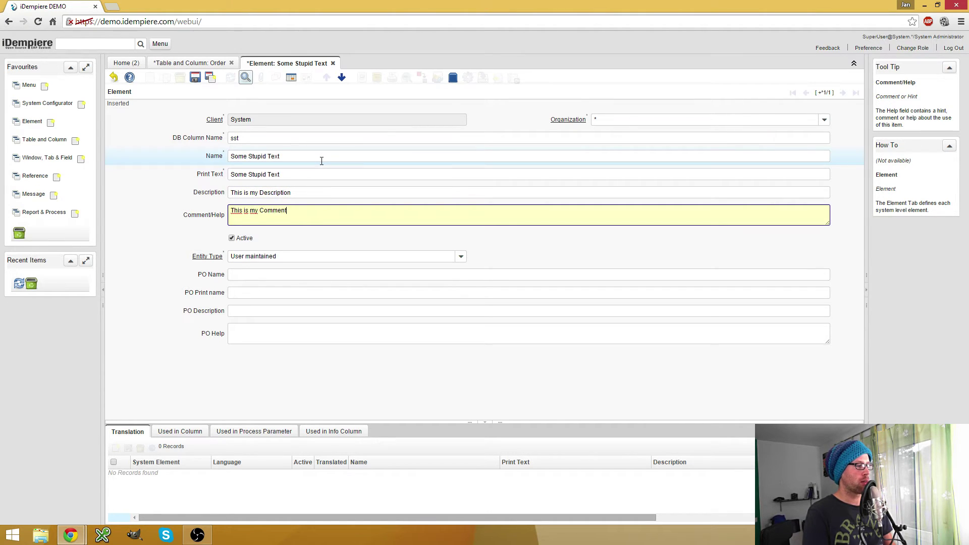
{"action": "type", "text": "/Help"}
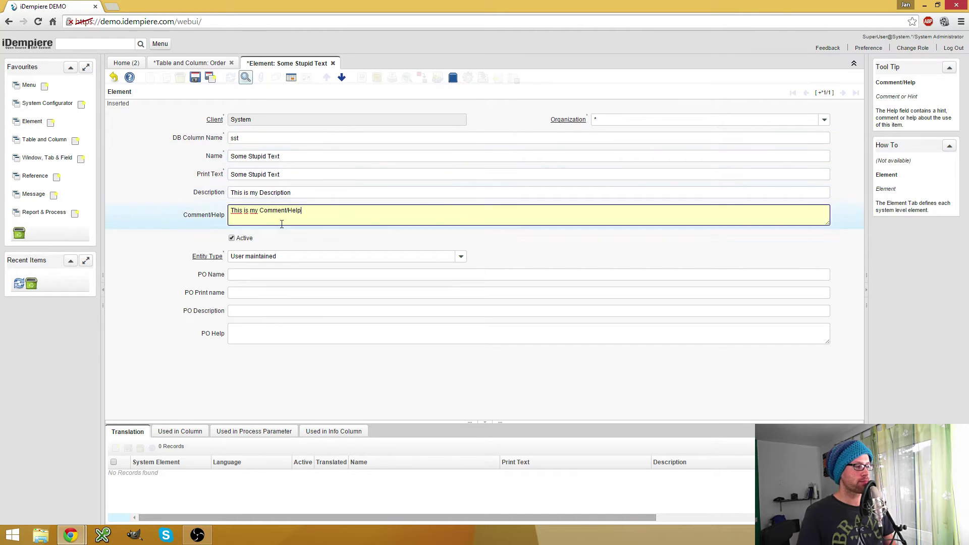
{"action": "left_click", "coordinate": [196, 77]}
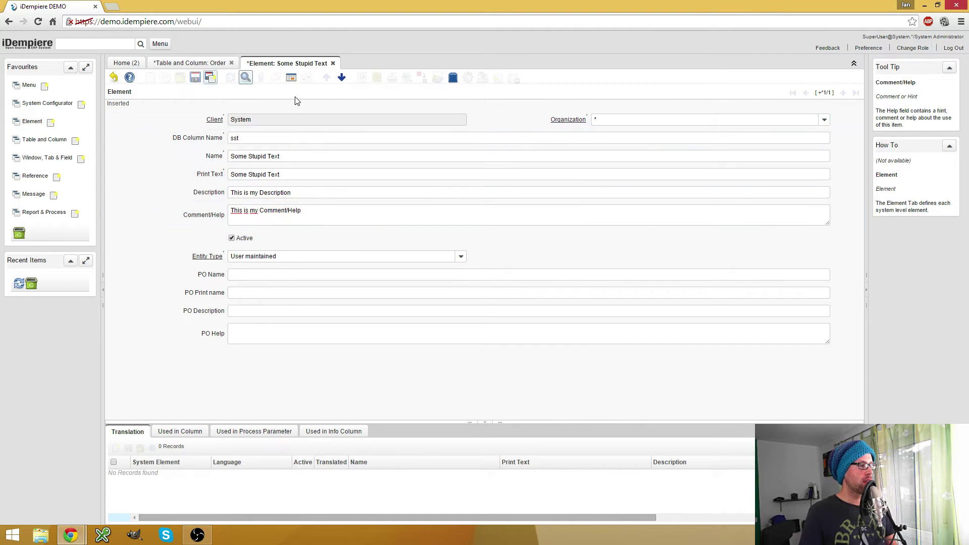
Step: Set the new column's system element to sst and its reference to Text
{"action": "left_click", "coordinate": [207, 65]}
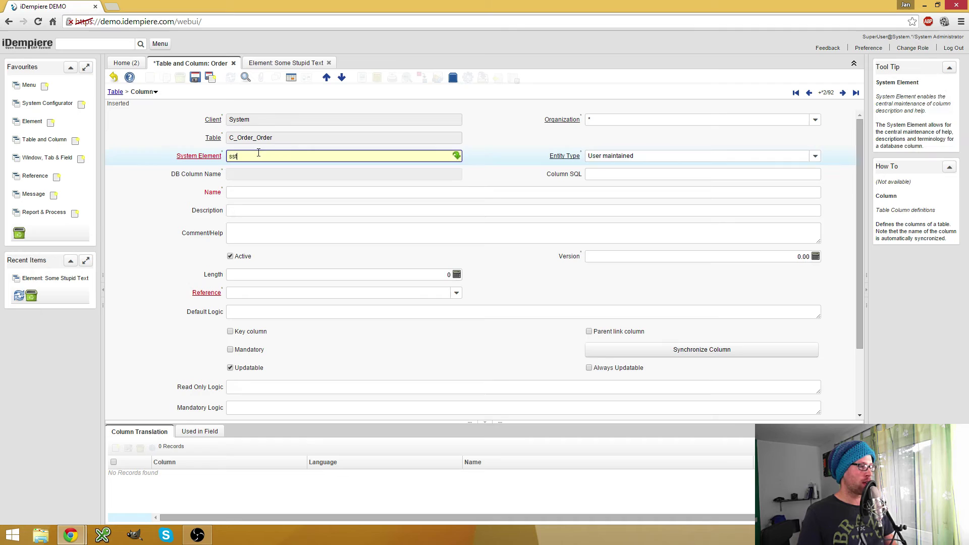
{"action": "key", "text": "Tab"}
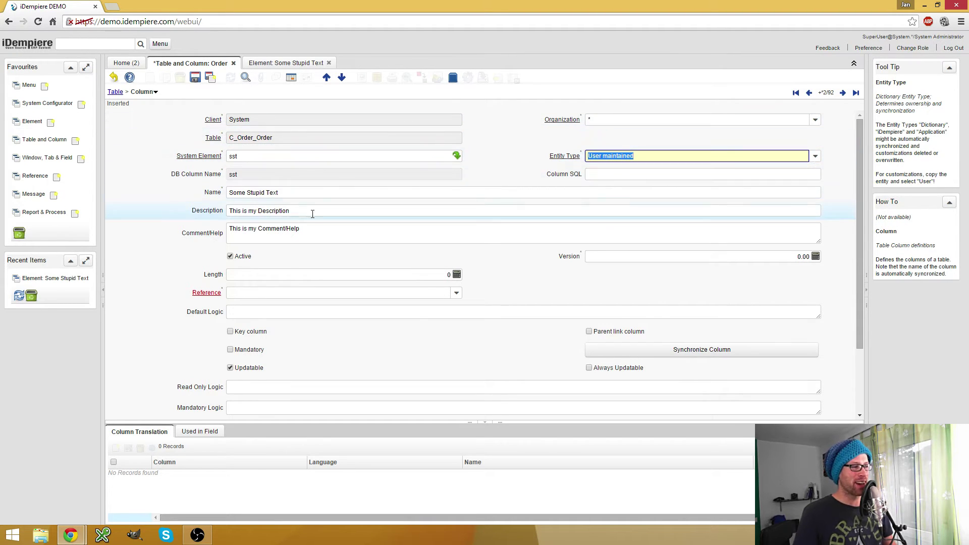
{"action": "left_click", "coordinate": [456, 295]}
{"action": "left_click", "coordinate": [456, 295]}
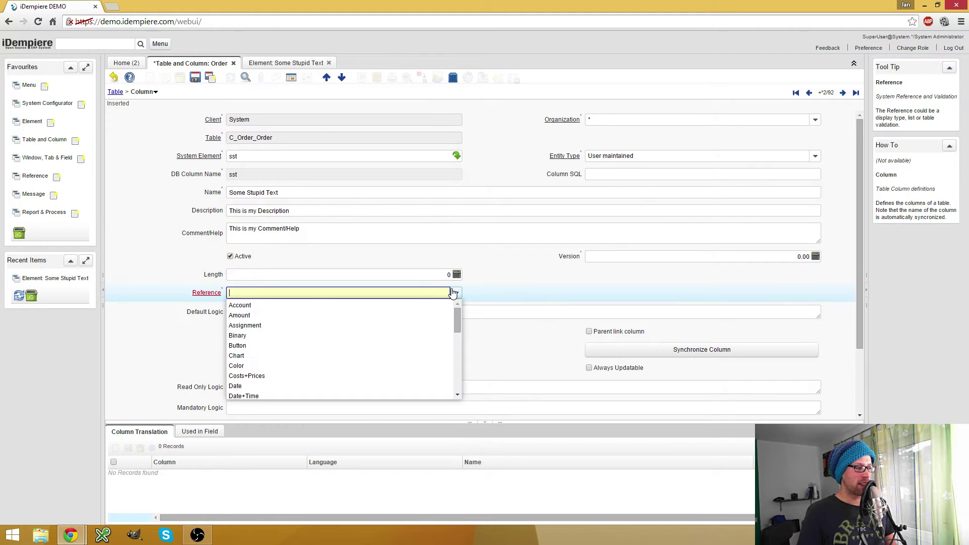
{"action": "type", "text": "Text"}
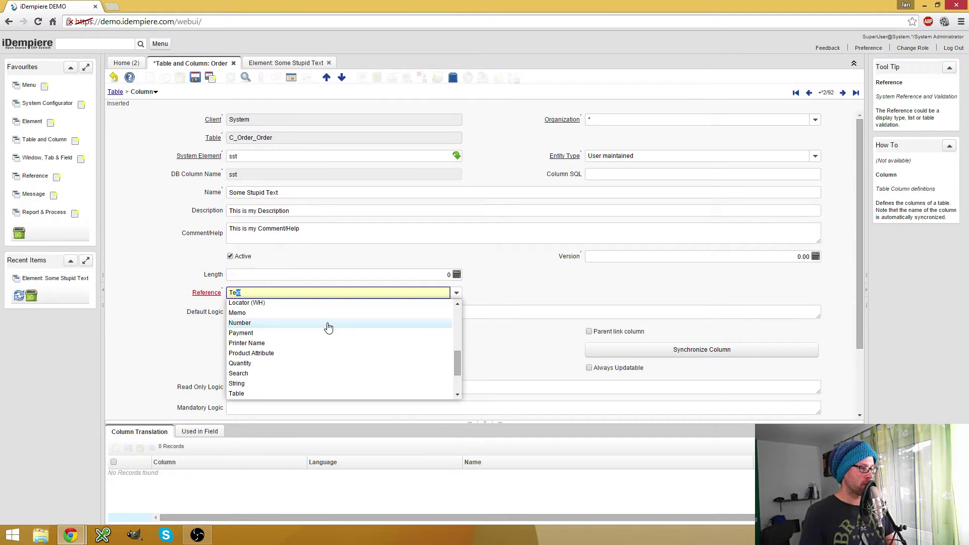
{"action": "key", "text": "Tab"}
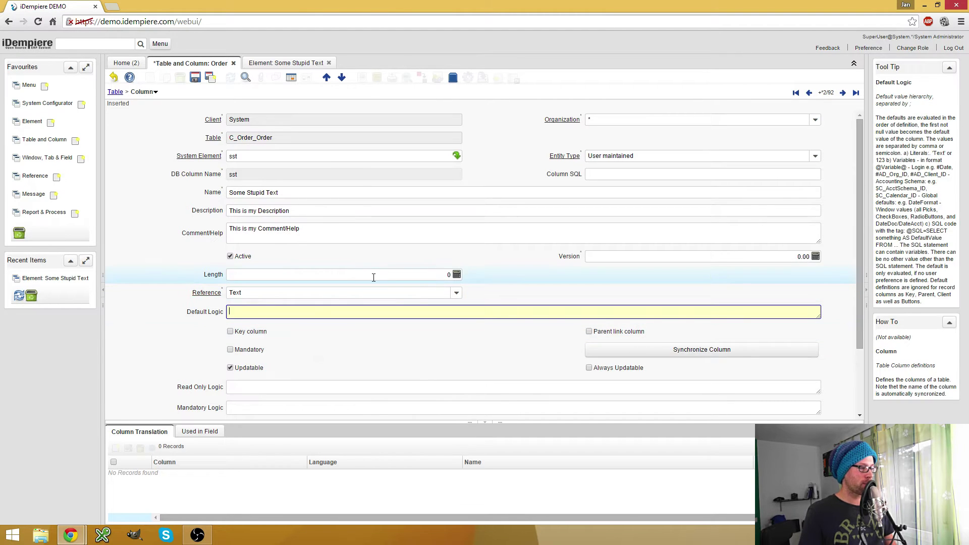
Step: Set the column length to 4000 and save the column
{"action": "left_click", "coordinate": [437, 277]}
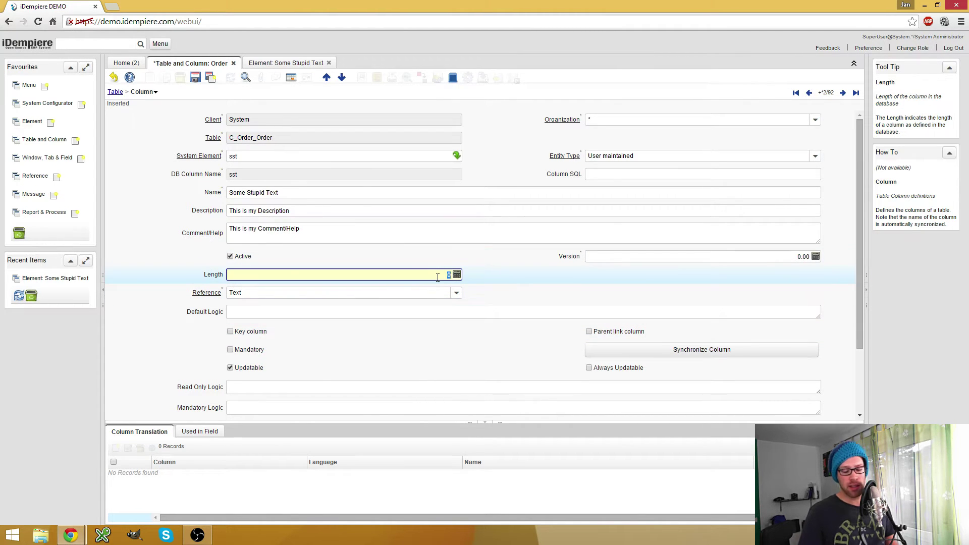
{"action": "type", "text": "4000"}
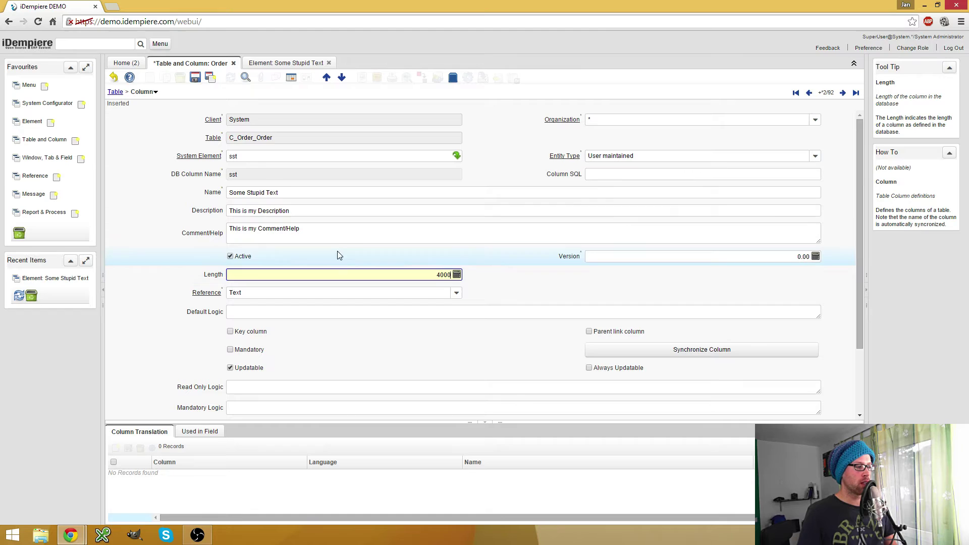
{"action": "left_click", "coordinate": [344, 225]}
{"action": "left_click", "coordinate": [195, 77]}
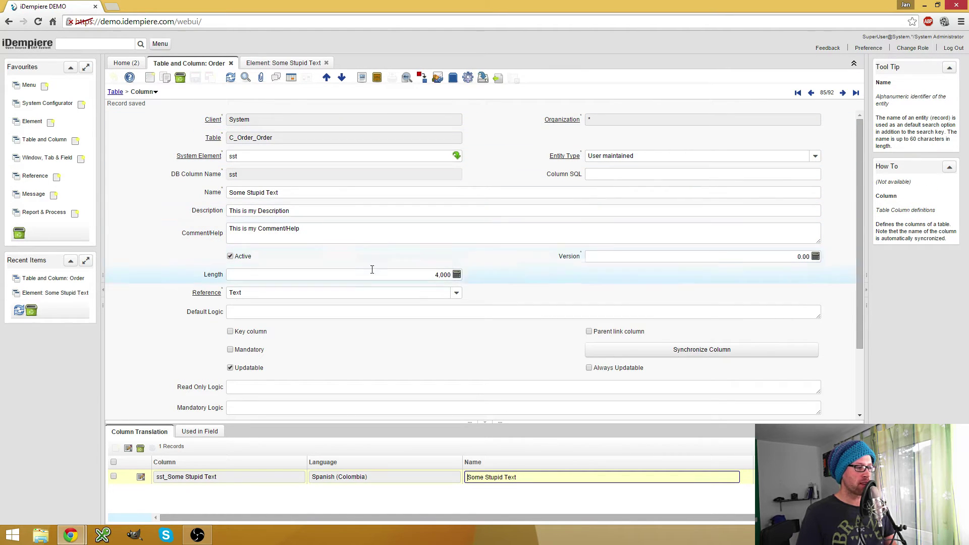
{"action": "left_click", "coordinate": [368, 312]}
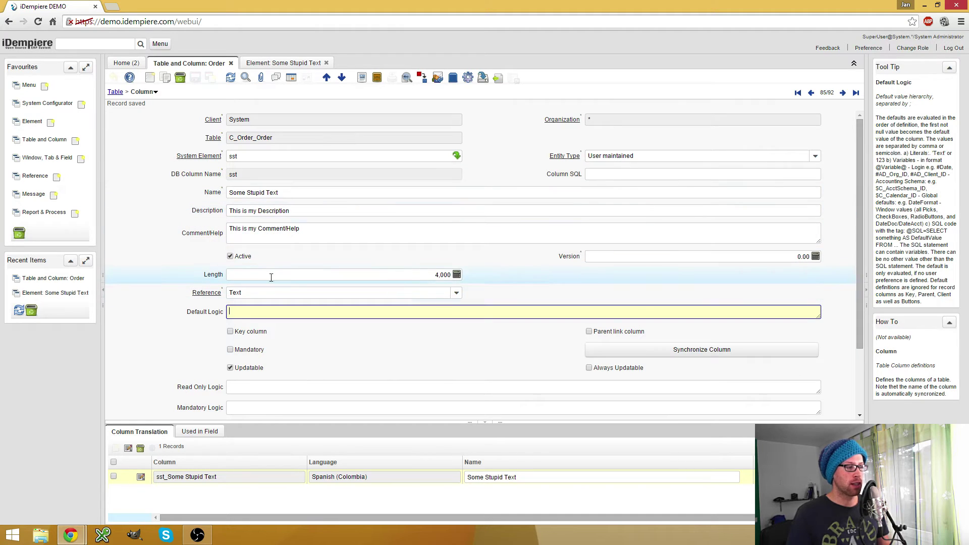
{"action": "left_click", "coordinate": [631, 174]}
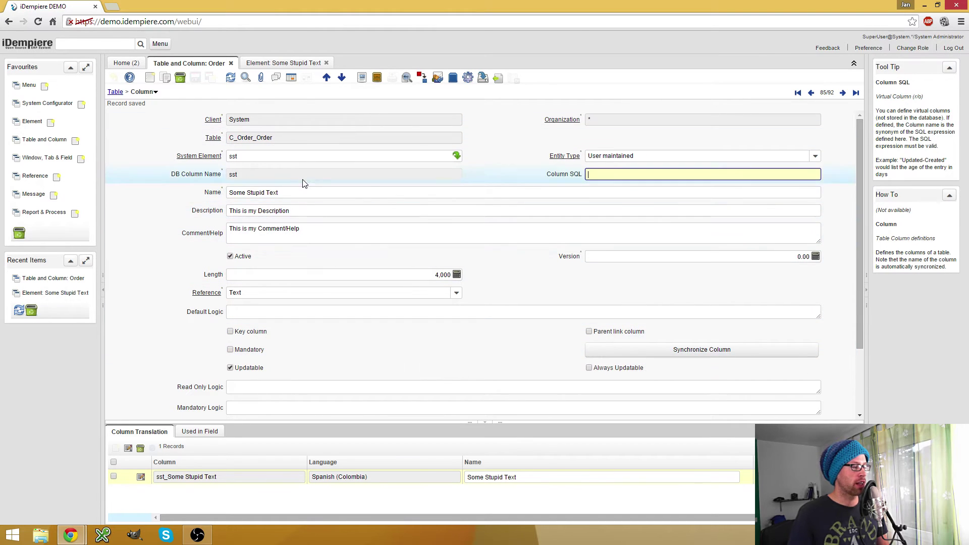
Step: Synchronize the sst column, adding an sst CLOB column to C_Order
{"action": "left_click", "coordinate": [658, 350]}
{"action": "left_click", "coordinate": [551, 354]}
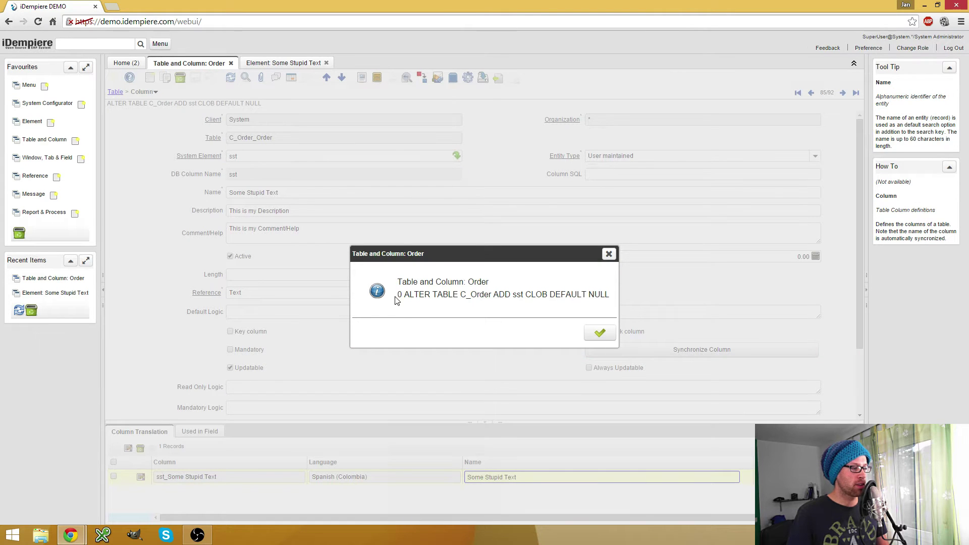
{"action": "left_click_drag", "start_coordinate": [406, 294], "coordinate": [548, 294]}
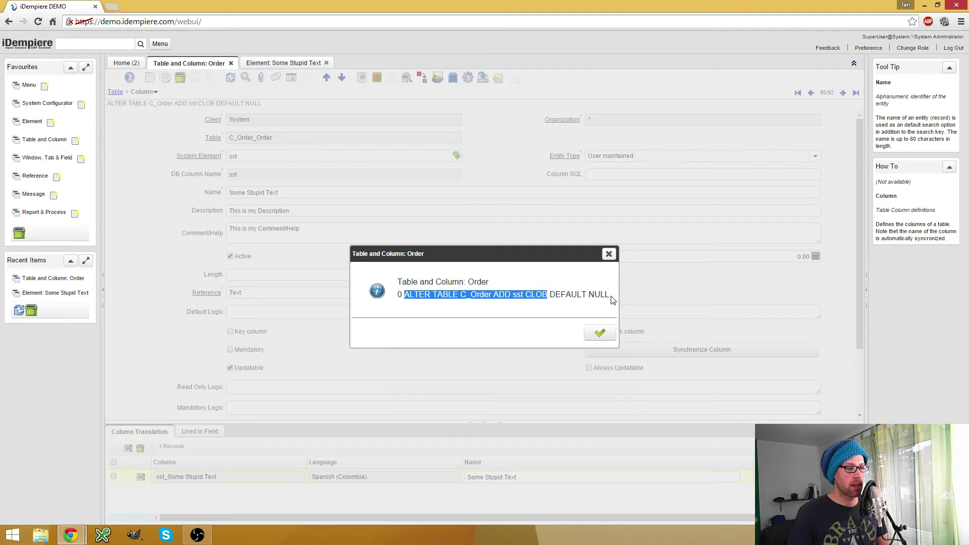
{"action": "left_click", "coordinate": [529, 294]}
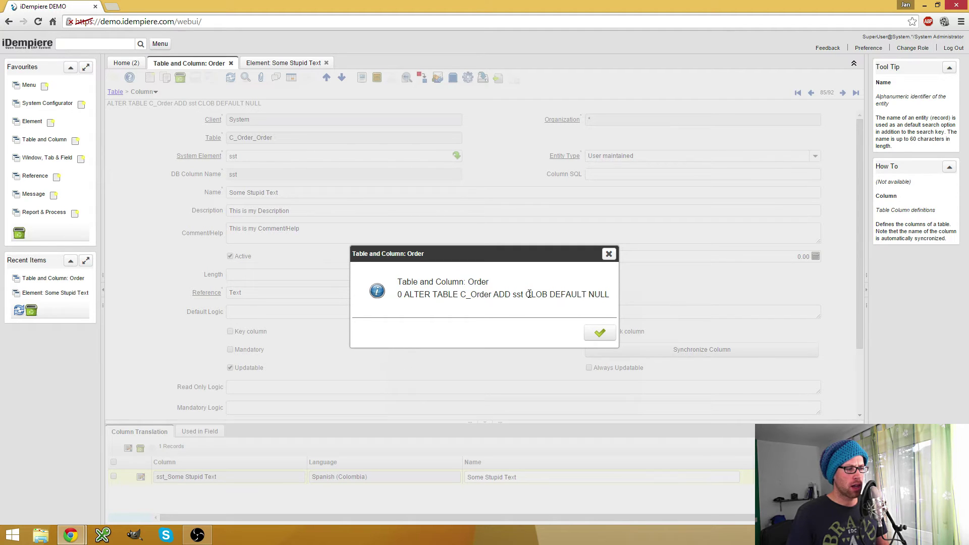
{"action": "double_click", "coordinate": [533, 296]}
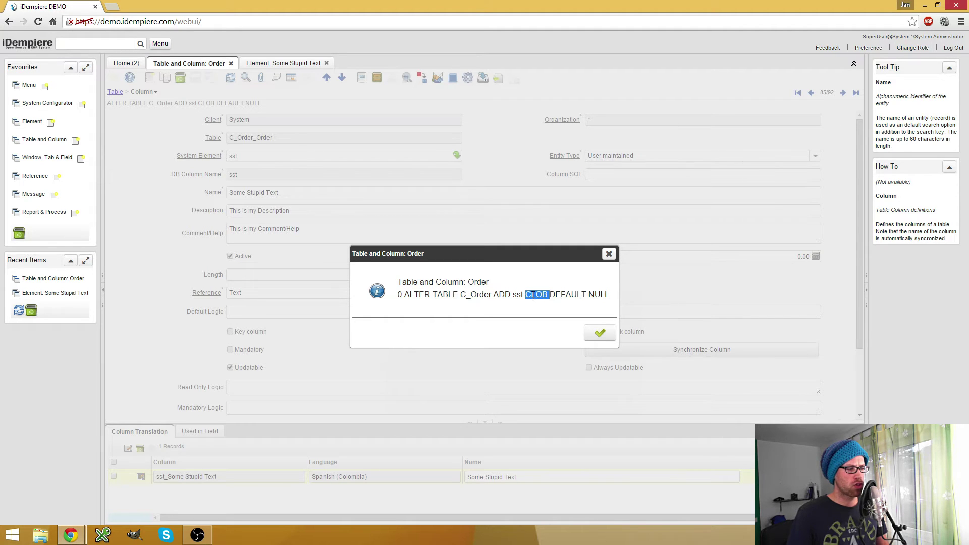
{"action": "left_click", "coordinate": [598, 335]}
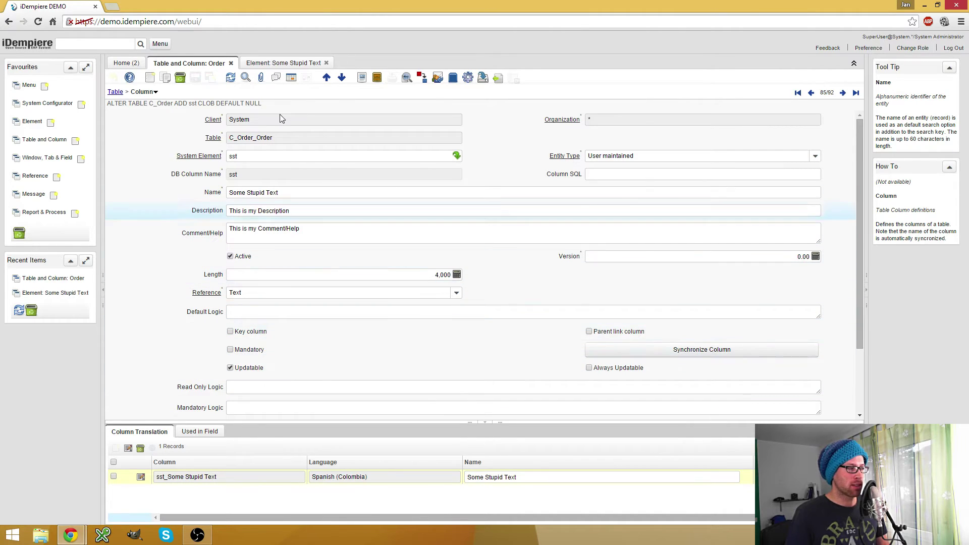
Step: Go up to the parent C_Order table record and open its process list
{"action": "left_click", "coordinate": [114, 92]}
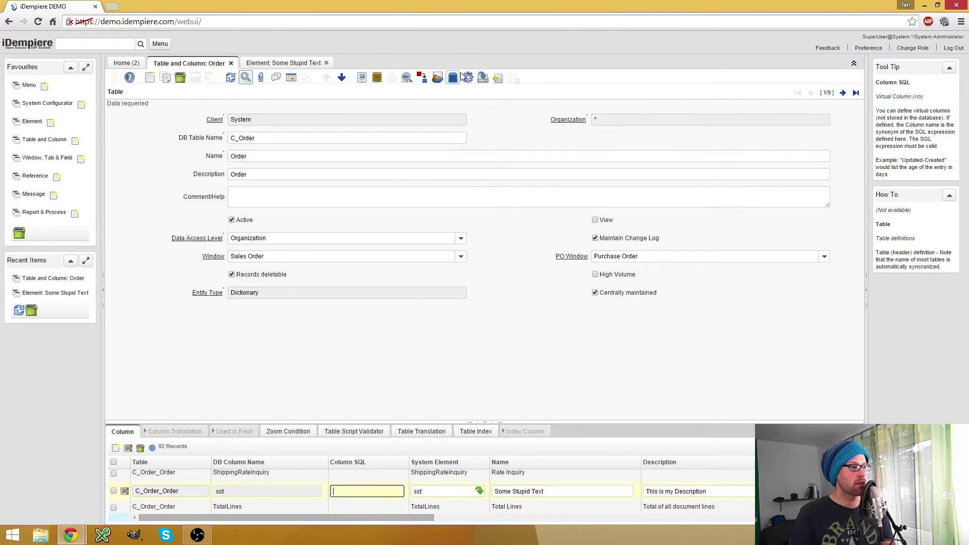
{"action": "left_click", "coordinate": [467, 77]}
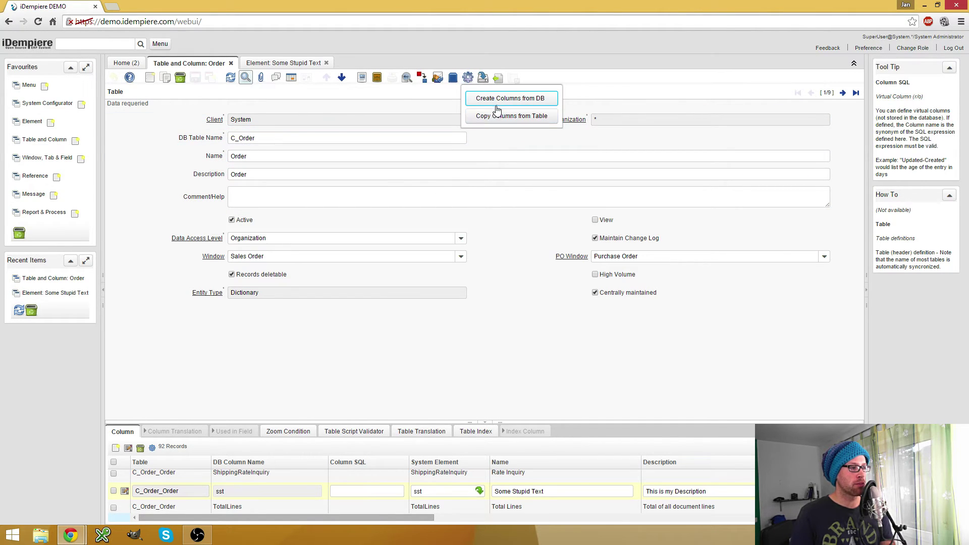
Step: Start Create Columns from DB, check entity type User maintained, then cancel
{"action": "left_click", "coordinate": [499, 100]}
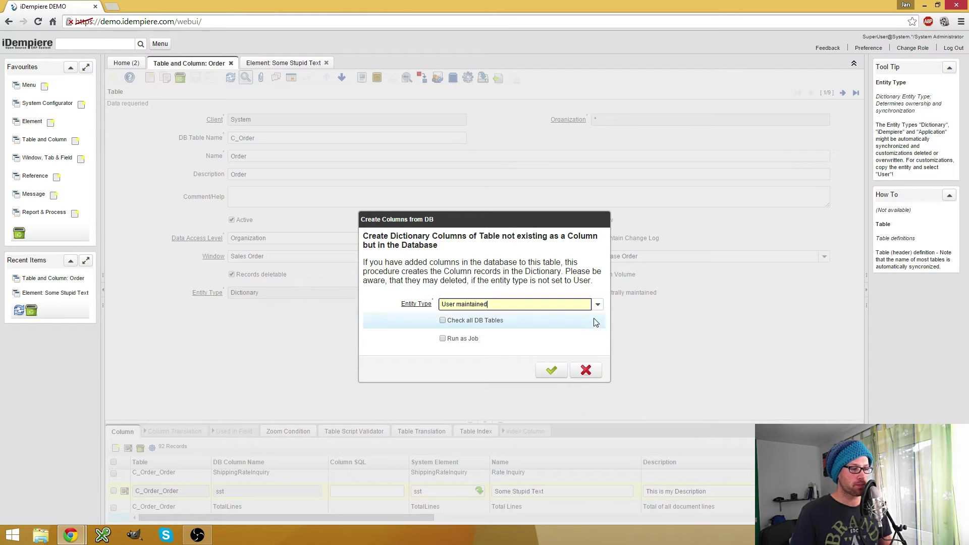
{"action": "left_click", "coordinate": [596, 304]}
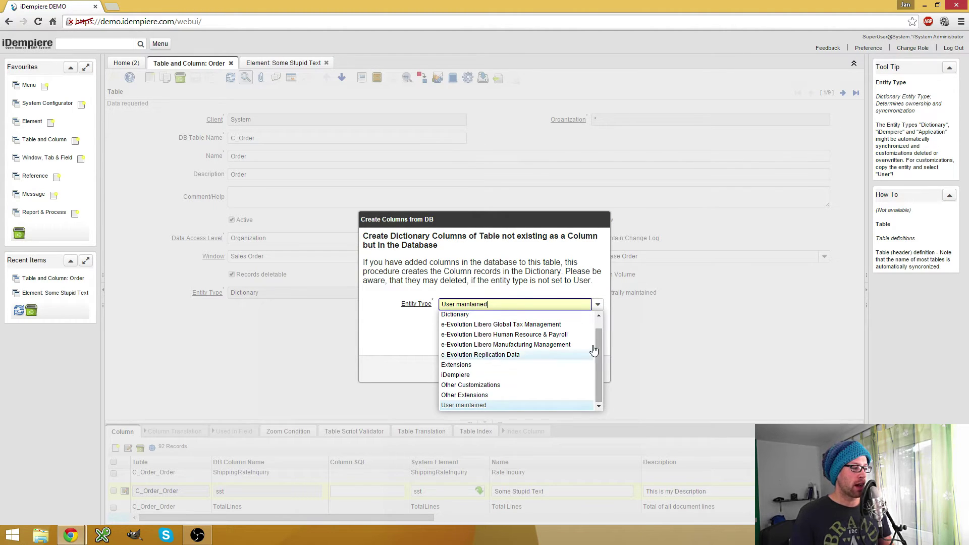
{"action": "scroll", "coordinate": [553, 324], "scroll_direction": "up", "scroll_amount": 1}
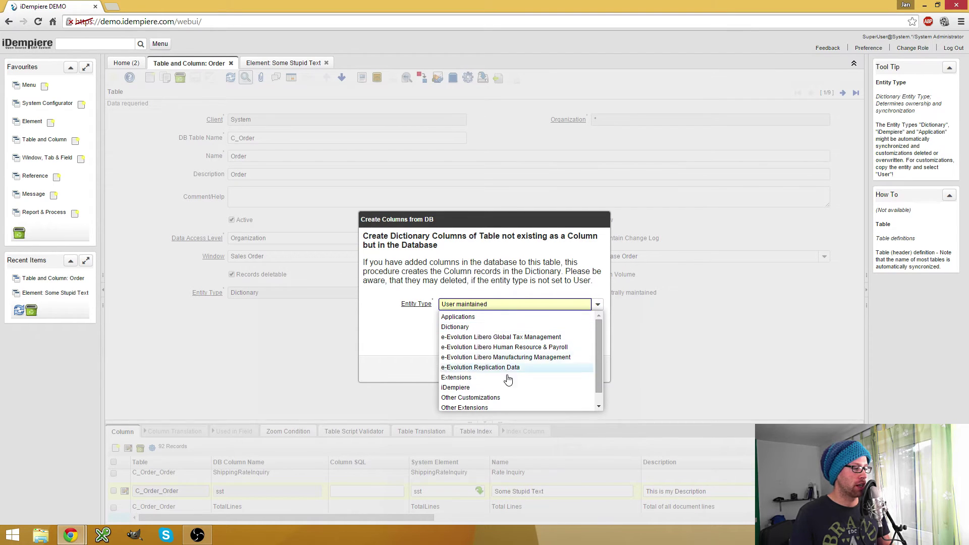
{"action": "left_click", "coordinate": [560, 268]}
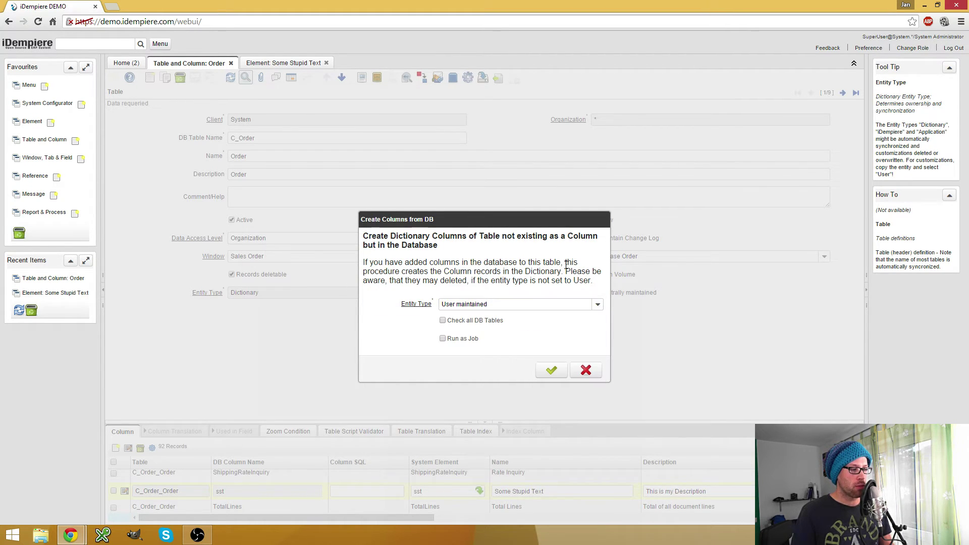
{"action": "left_click", "coordinate": [596, 303]}
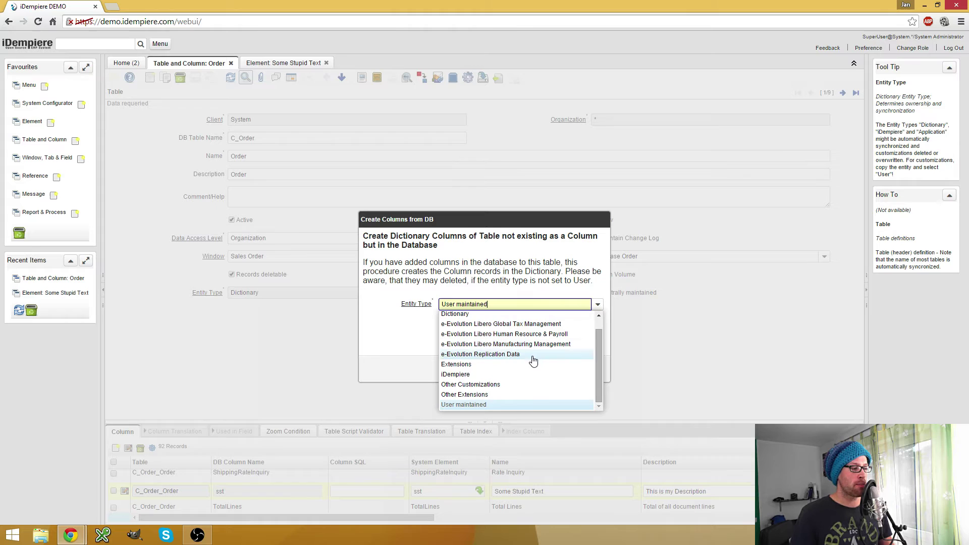
{"action": "left_click", "coordinate": [516, 404]}
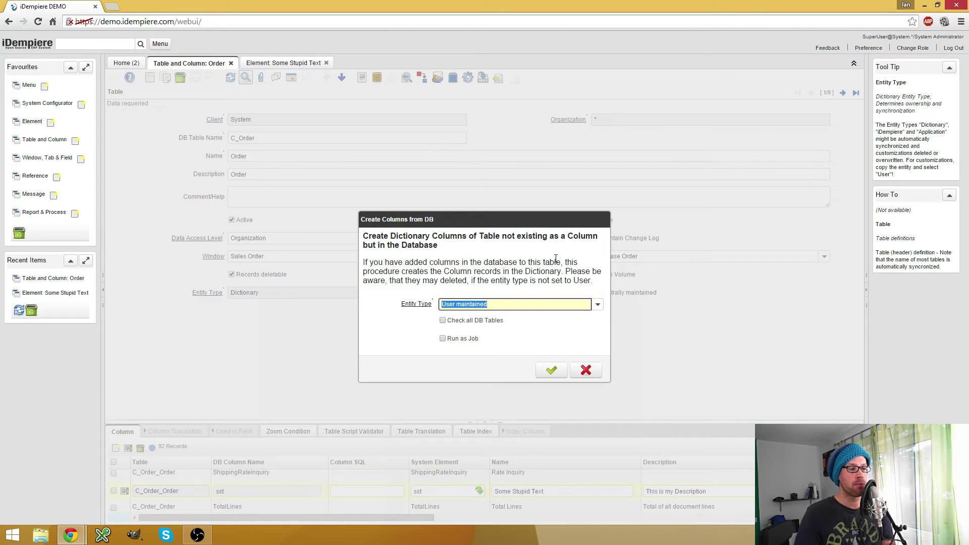
{"action": "left_click", "coordinate": [586, 370]}
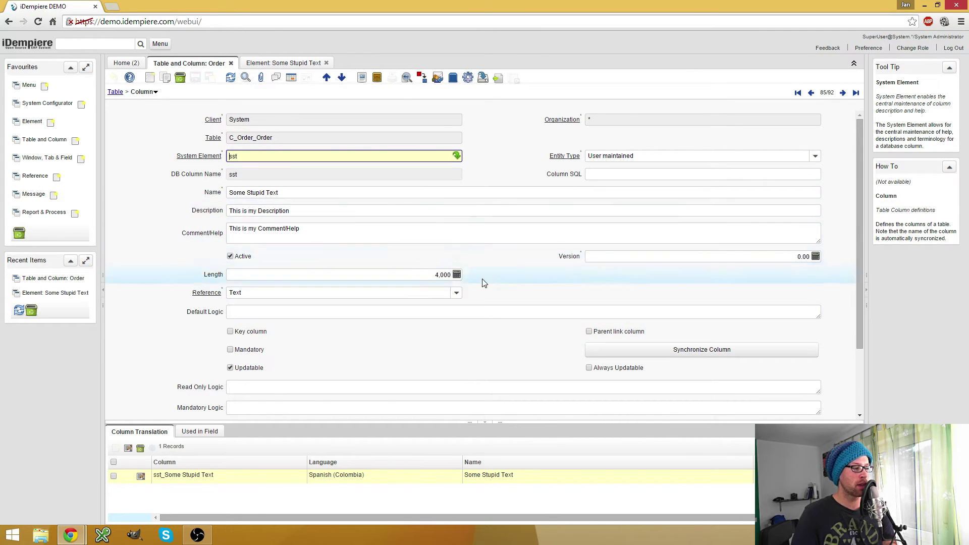
{"action": "scroll", "coordinate": [466, 342], "scroll_direction": "down", "scroll_amount": 2}
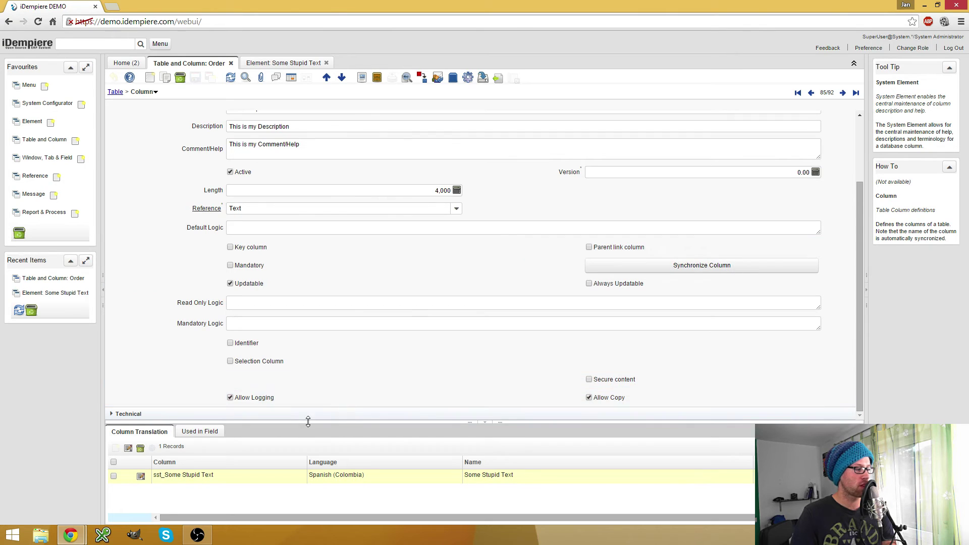
{"action": "left_click", "coordinate": [132, 415]}
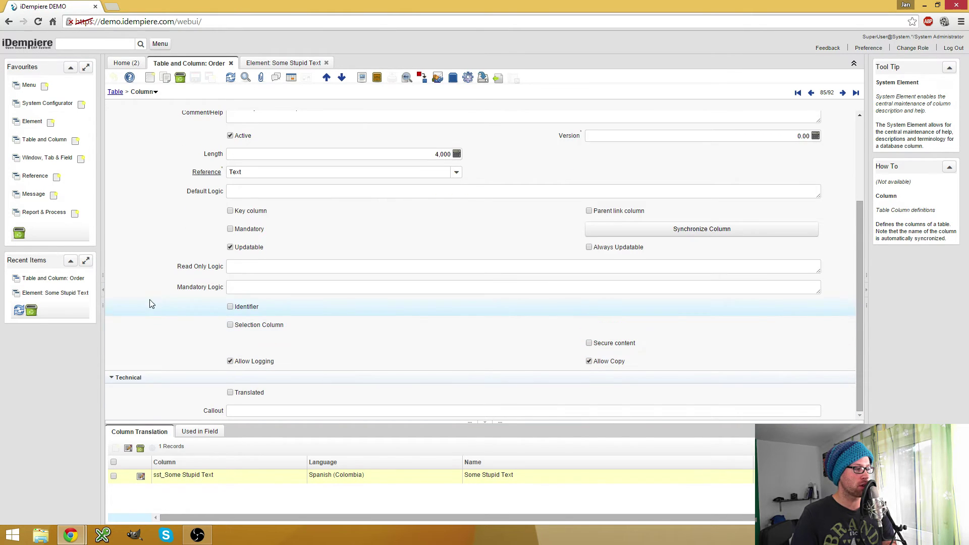
{"action": "scroll", "coordinate": [151, 305], "scroll_direction": "up", "scroll_amount": 3}
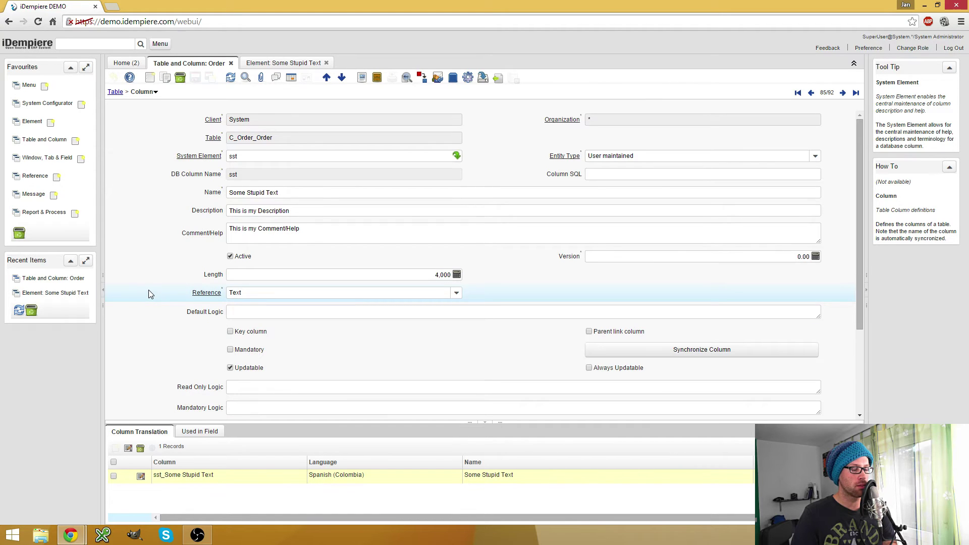
{"action": "left_click", "coordinate": [649, 157]}
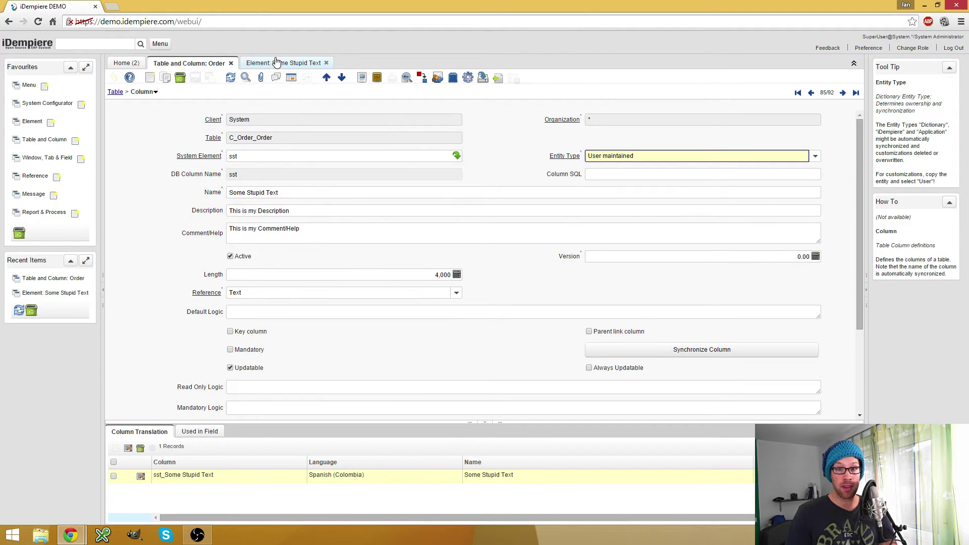
Step: Look up the Sales Order window in Window, Tab & Field and open its Order tab
{"action": "left_click", "coordinate": [55, 162]}
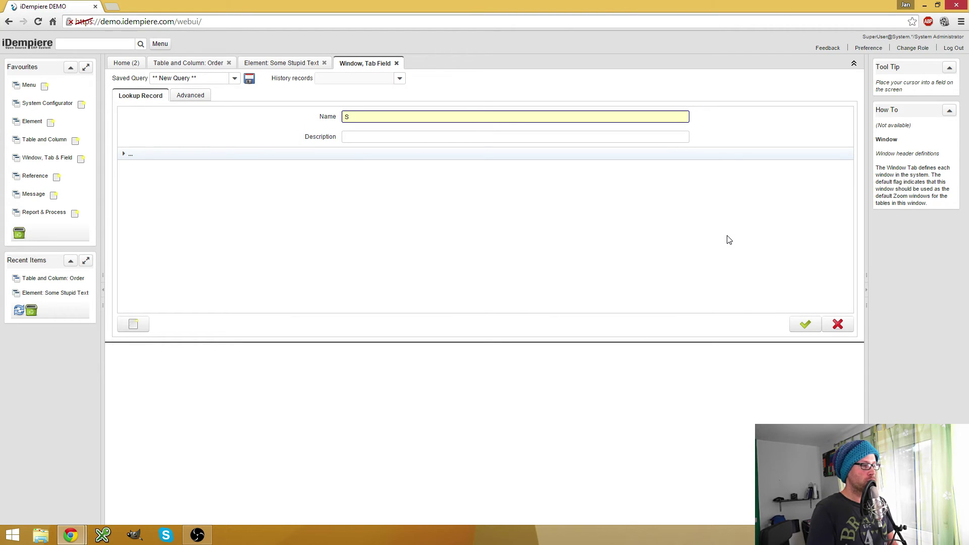
{"action": "type", "text": "Sales Order"}
{"action": "key", "text": "Return"}
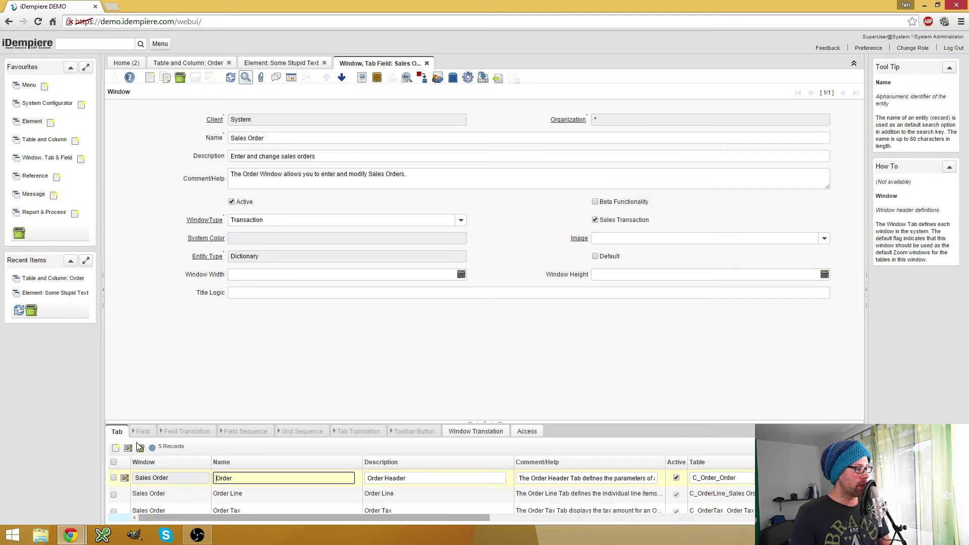
{"action": "left_click", "coordinate": [125, 478]}
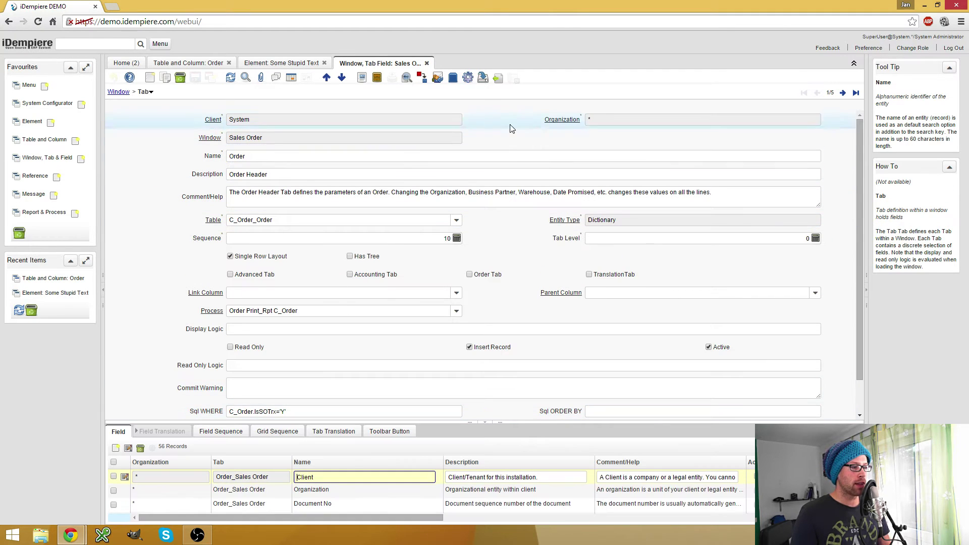
Step: Run Create Fields with entity type User maintained, adding the Some Stupid Text field
{"action": "left_click", "coordinate": [468, 77]}
{"action": "left_click", "coordinate": [497, 98]}
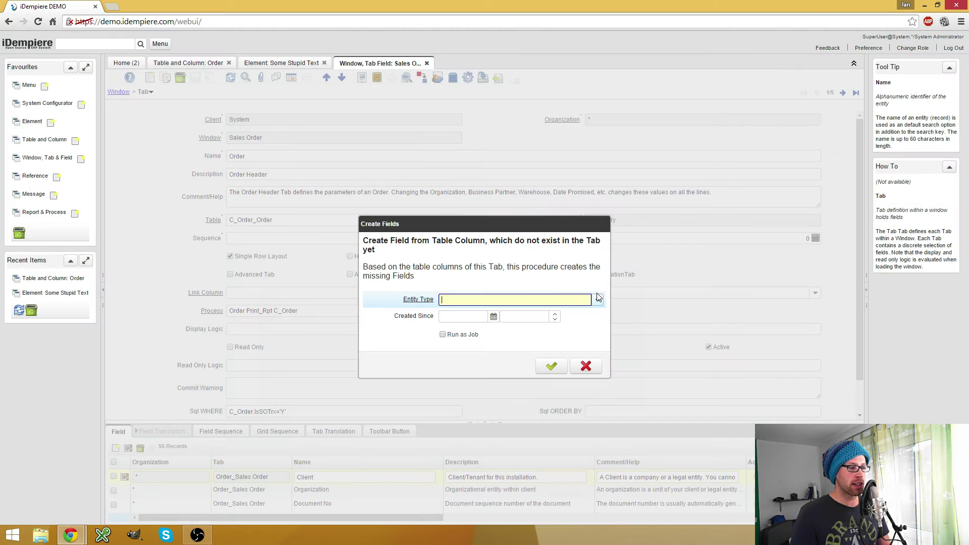
{"action": "left_click", "coordinate": [453, 300]}
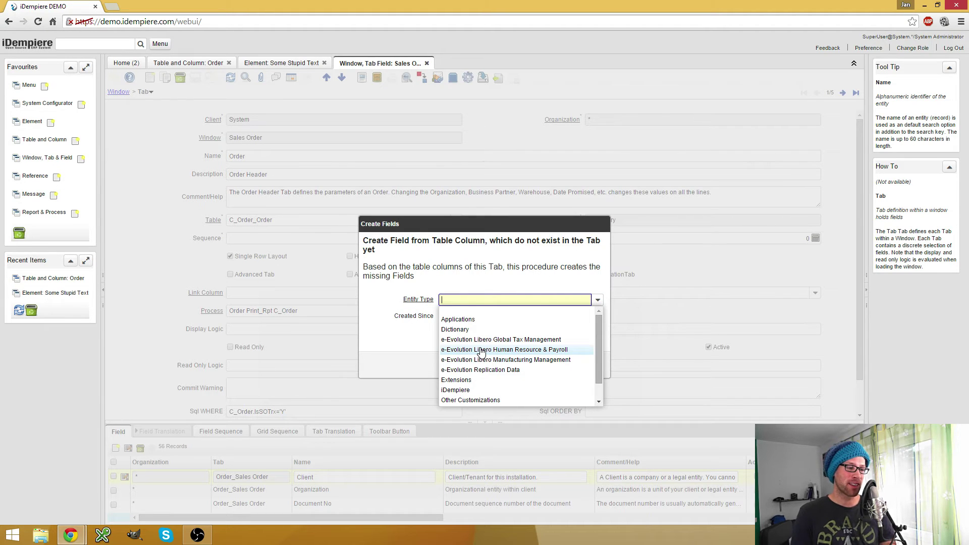
{"action": "scroll", "coordinate": [504, 394], "scroll_direction": "down", "scroll_amount": 1}
{"action": "left_click", "coordinate": [510, 398]}
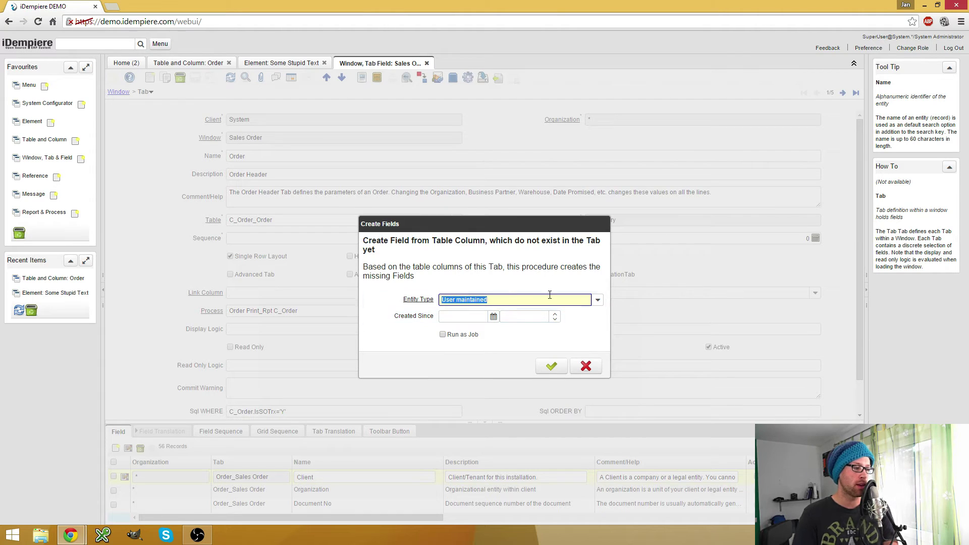
{"action": "left_click", "coordinate": [549, 366]}
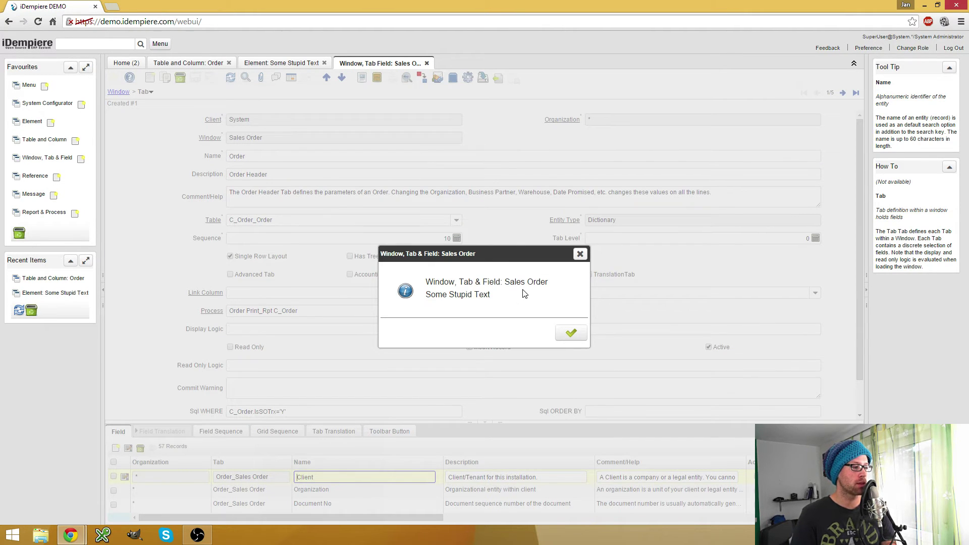
{"action": "left_click_drag", "start_coordinate": [499, 298], "coordinate": [423, 295]}
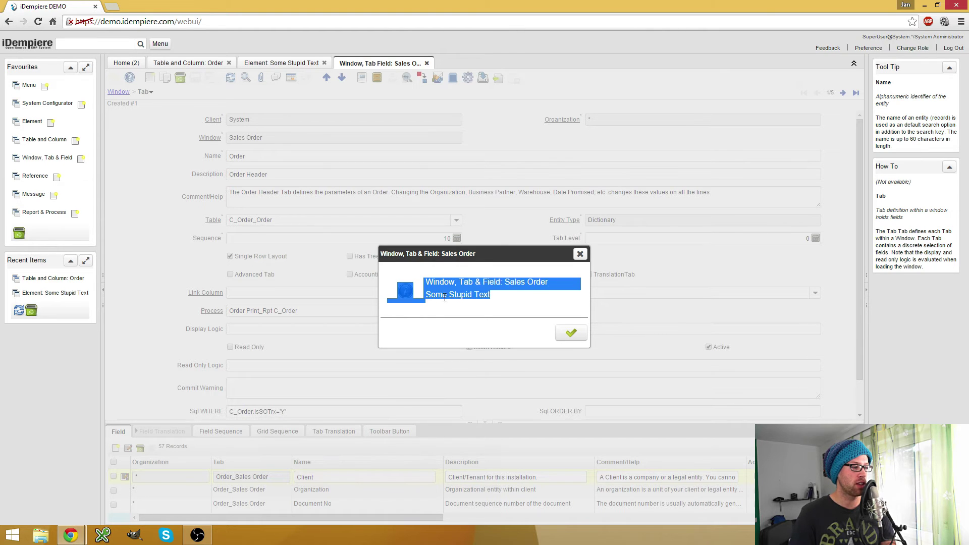
{"action": "left_click", "coordinate": [483, 305]}
{"action": "left_click", "coordinate": [571, 333]}
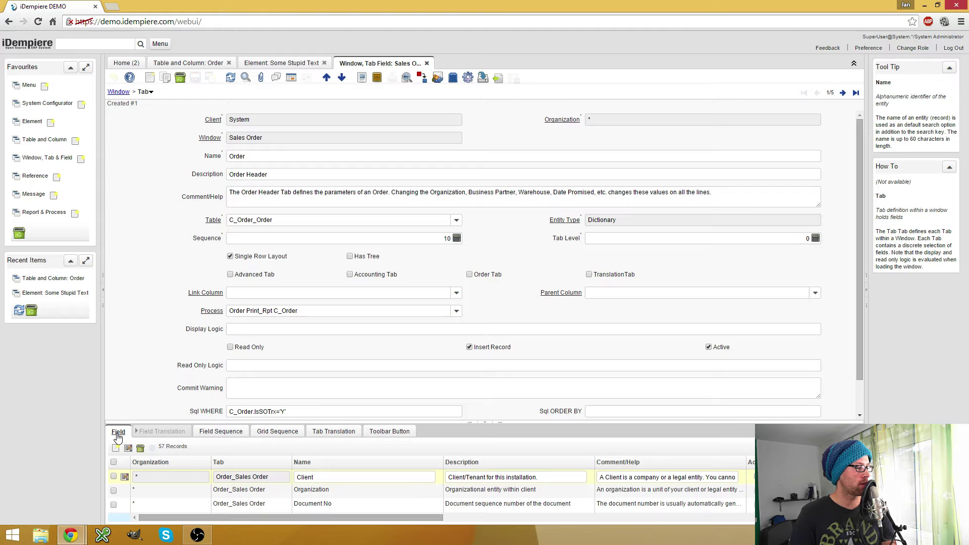
{"action": "left_click", "coordinate": [118, 434]}
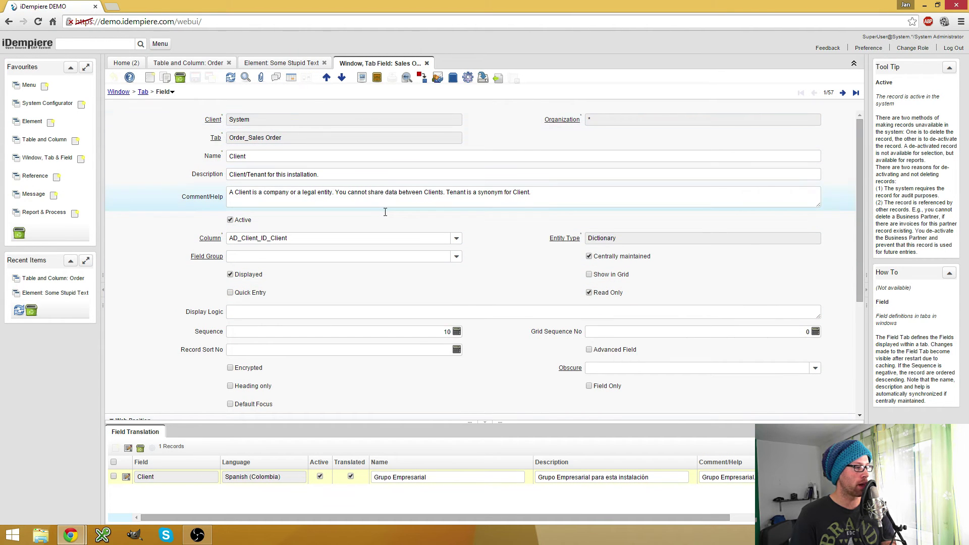
{"action": "key", "text": "alt+t"}
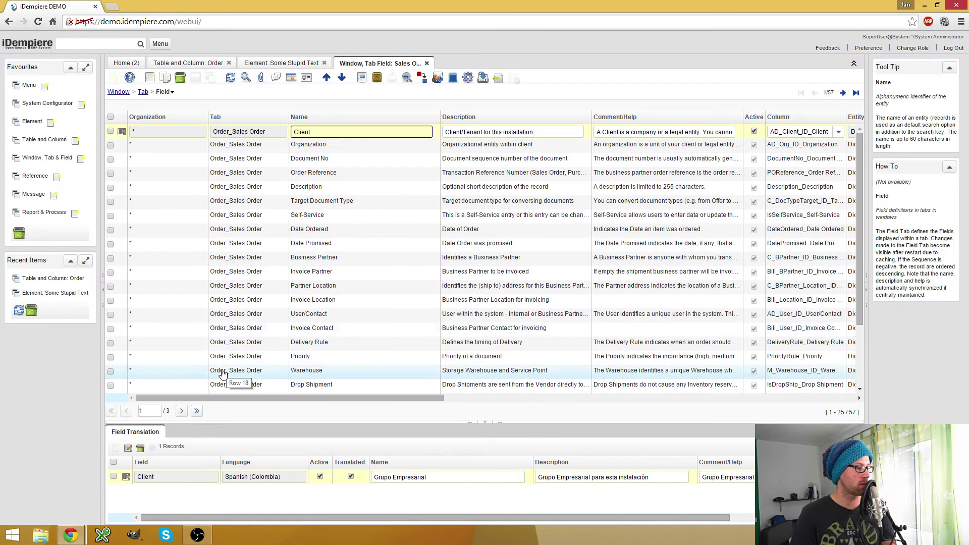
{"action": "scroll", "coordinate": [227, 373], "scroll_direction": "down", "scroll_amount": 5}
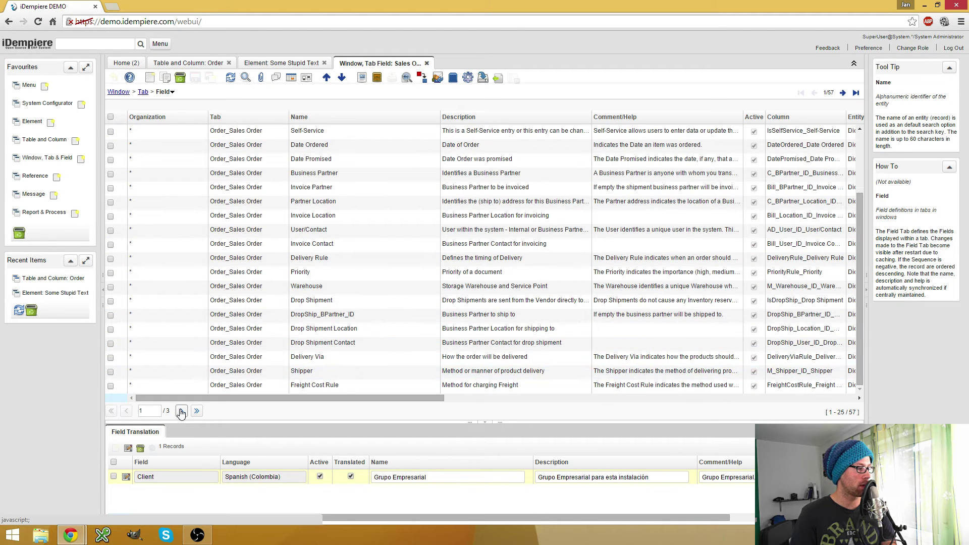
{"action": "left_click", "coordinate": [197, 410]}
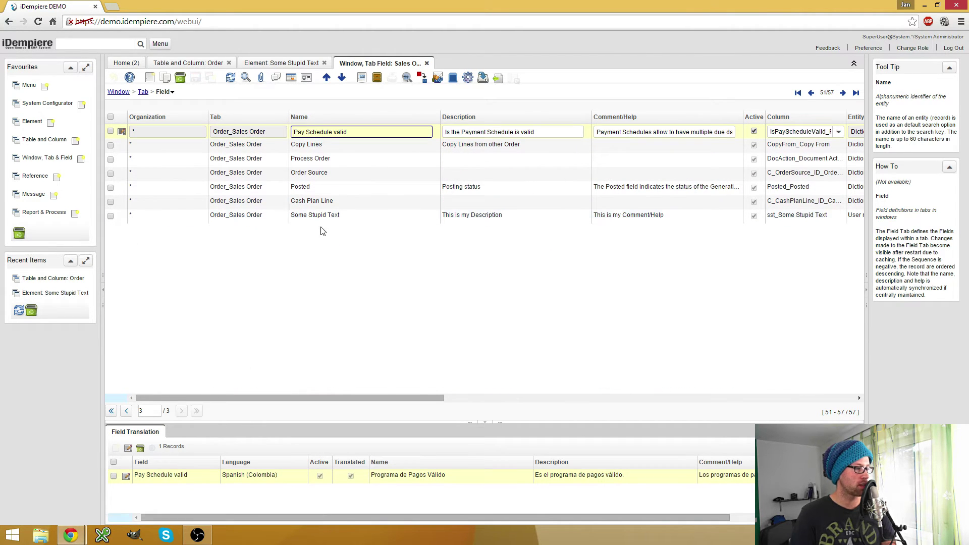
{"action": "double_click", "coordinate": [293, 216]}
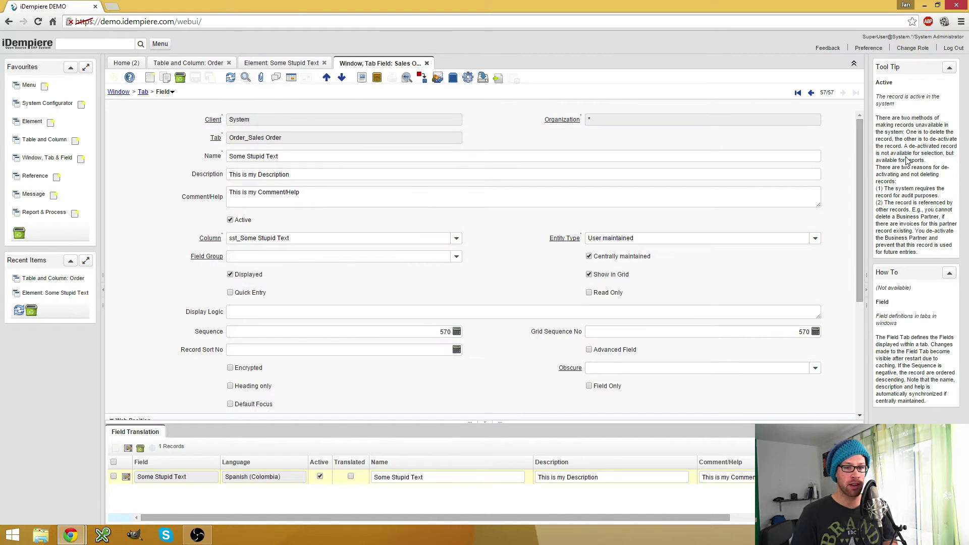
{"action": "key", "text": "alt+Tab"}
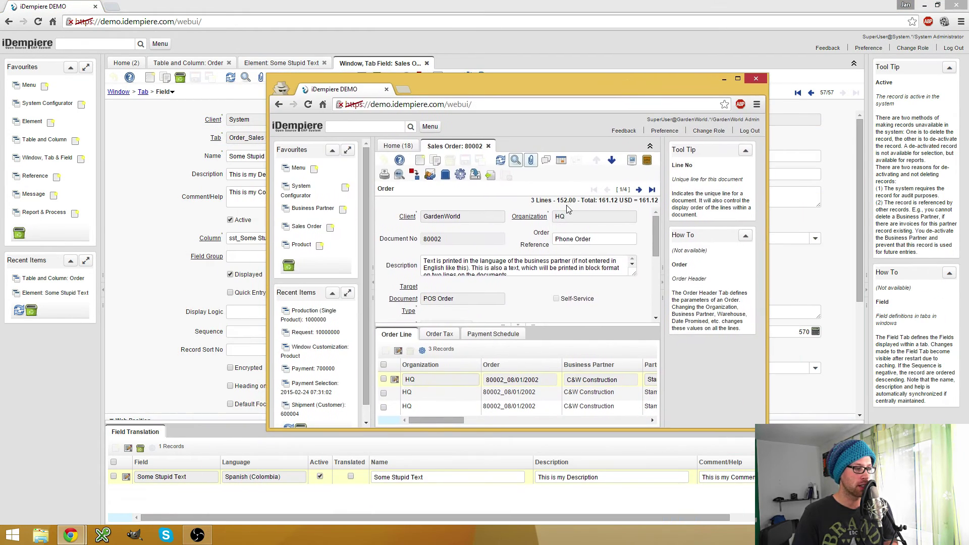
{"action": "double_click", "coordinate": [606, 83]}
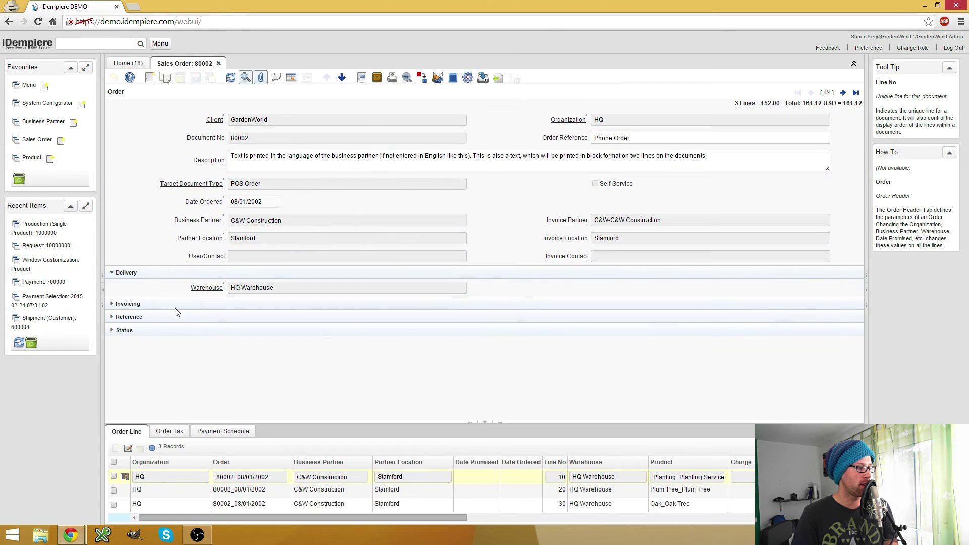
{"action": "left_click", "coordinate": [125, 304]}
{"action": "left_click", "coordinate": [125, 303]}
{"action": "left_click", "coordinate": [128, 273]}
{"action": "key", "text": "alt+Tab"}
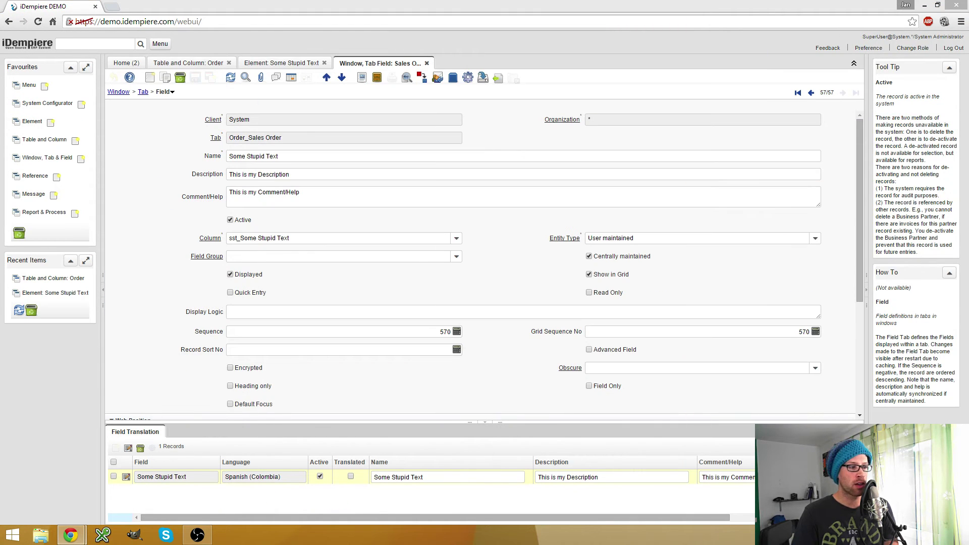
Step: Zoom from the Field Group field to create and save a new group named 'Some Stupid Fields'
{"action": "right_click", "coordinate": [264, 253]}
{"action": "left_click", "coordinate": [315, 268]}
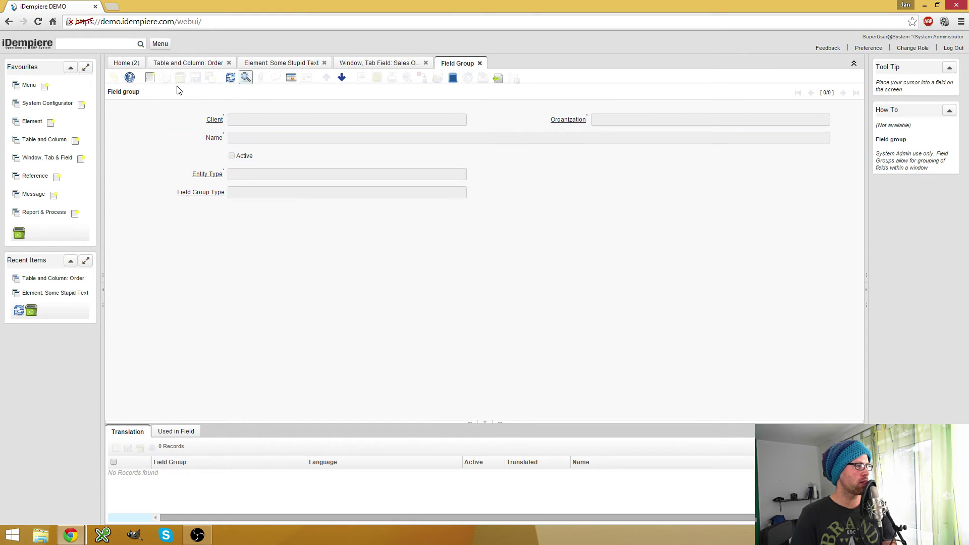
{"action": "left_click", "coordinate": [150, 77]}
{"action": "left_click", "coordinate": [242, 139]}
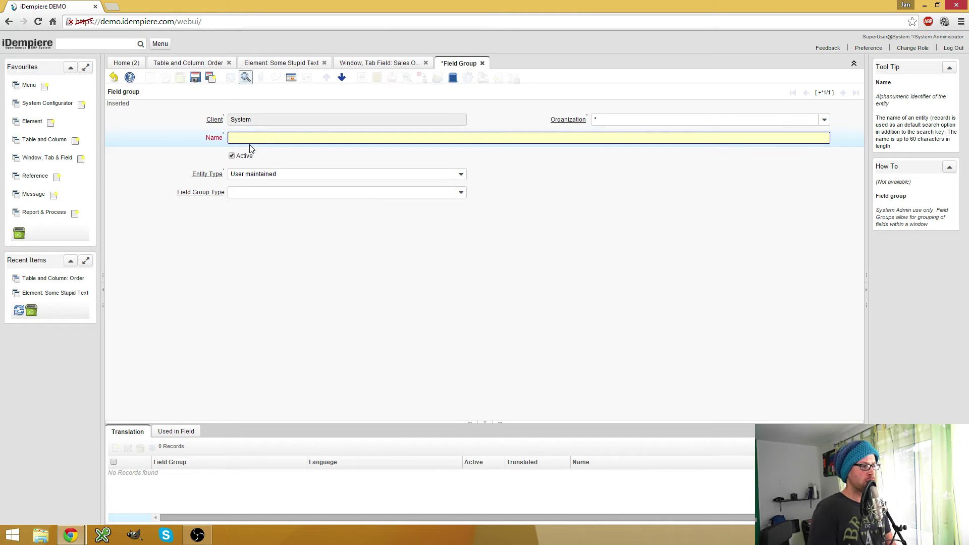
{"action": "type", "text": "Some Stupid Fields"}
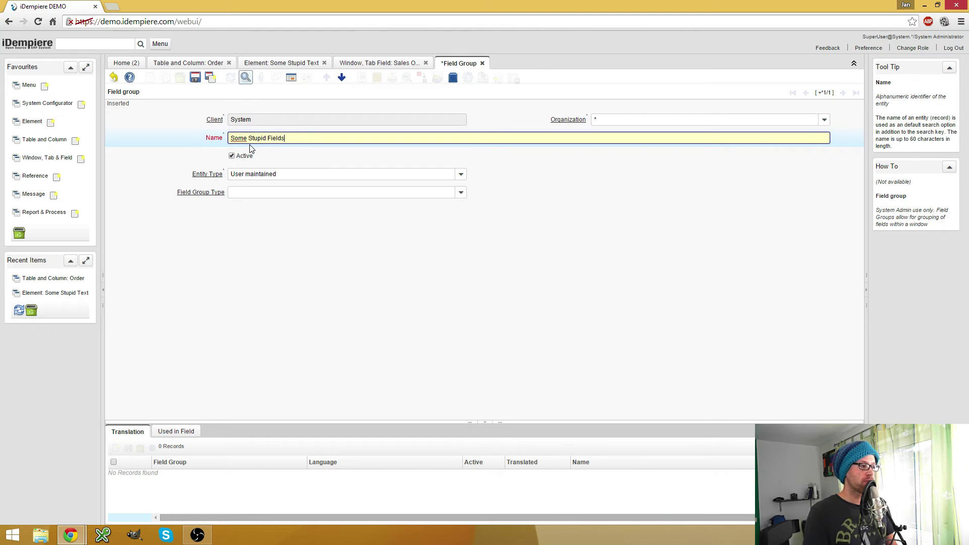
{"action": "left_click", "coordinate": [195, 77]}
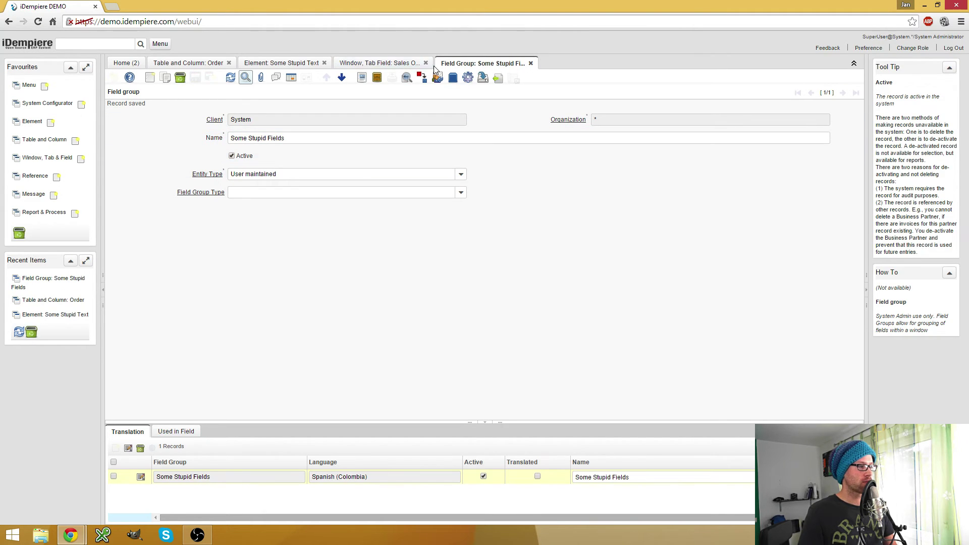
{"action": "left_click", "coordinate": [388, 63]}
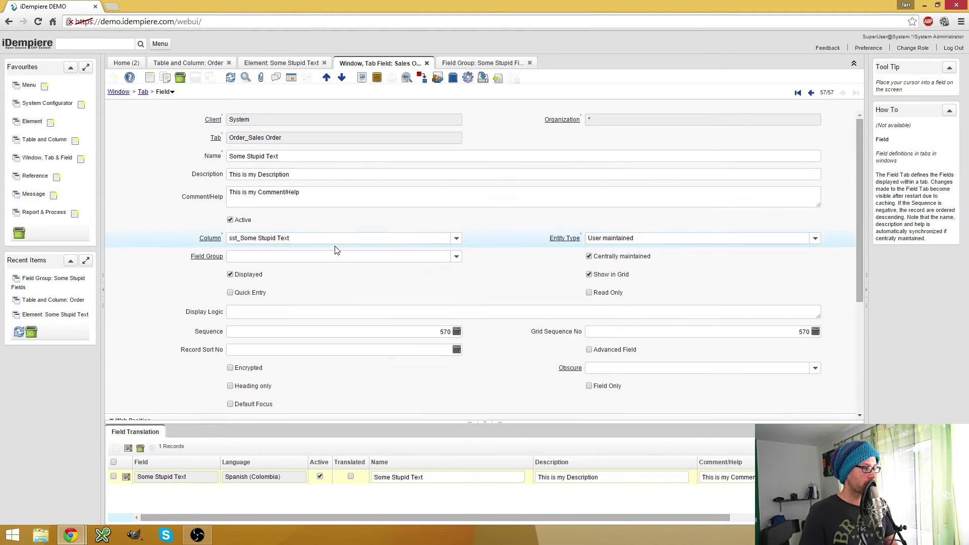
Step: Assign Some Stupid Text to the Some Stupid Fields group, save, and return to the Order tab
{"action": "left_click", "coordinate": [288, 256]}
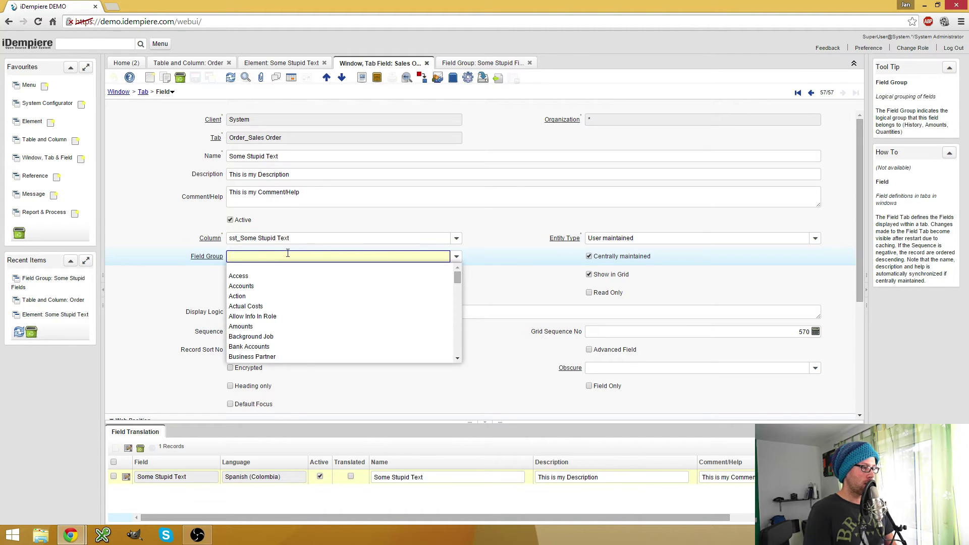
{"action": "type", "text": "Some"}
{"action": "key", "text": "Return"}
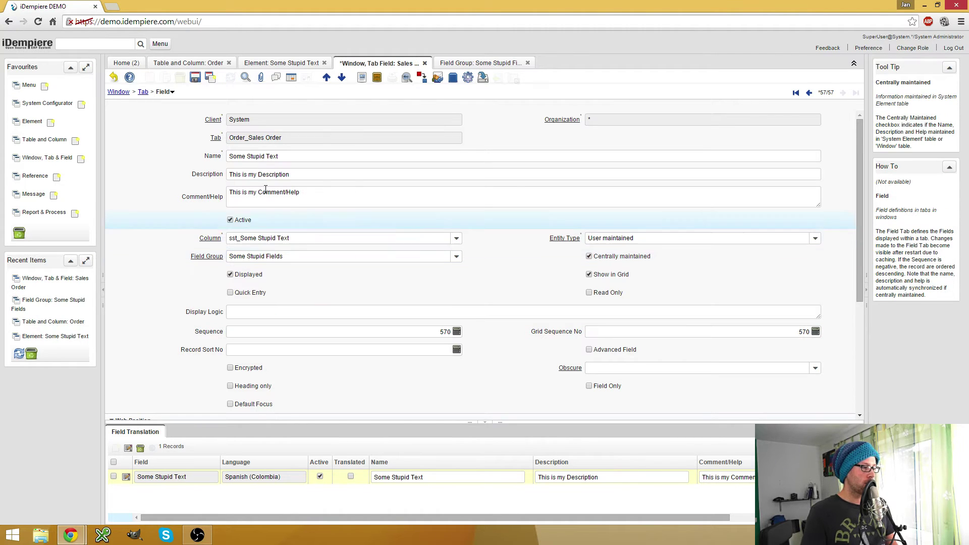
{"action": "left_click", "coordinate": [195, 78]}
{"action": "left_click", "coordinate": [143, 92]}
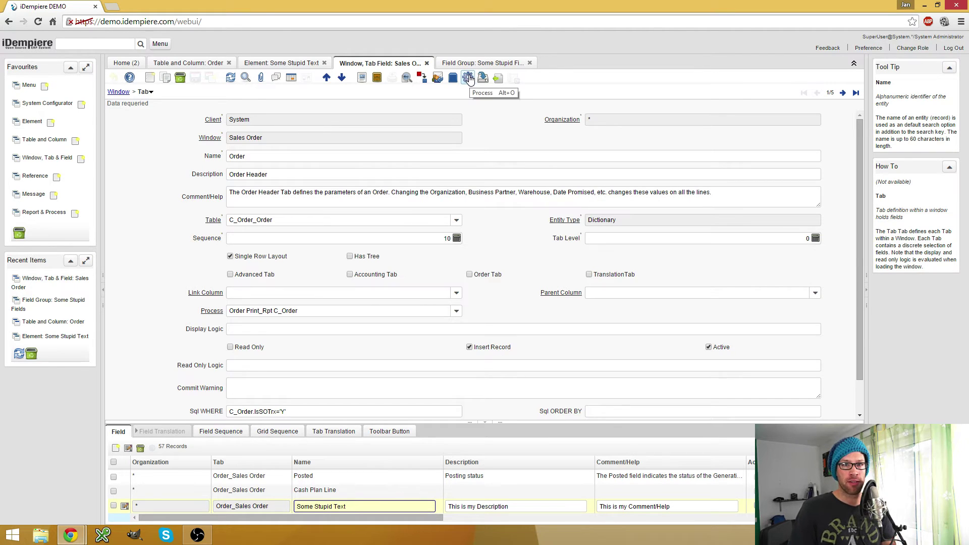
Step: Open the Tab Editor for the Sales Order's Order tab from the Process menu
{"action": "left_click", "coordinate": [469, 79]}
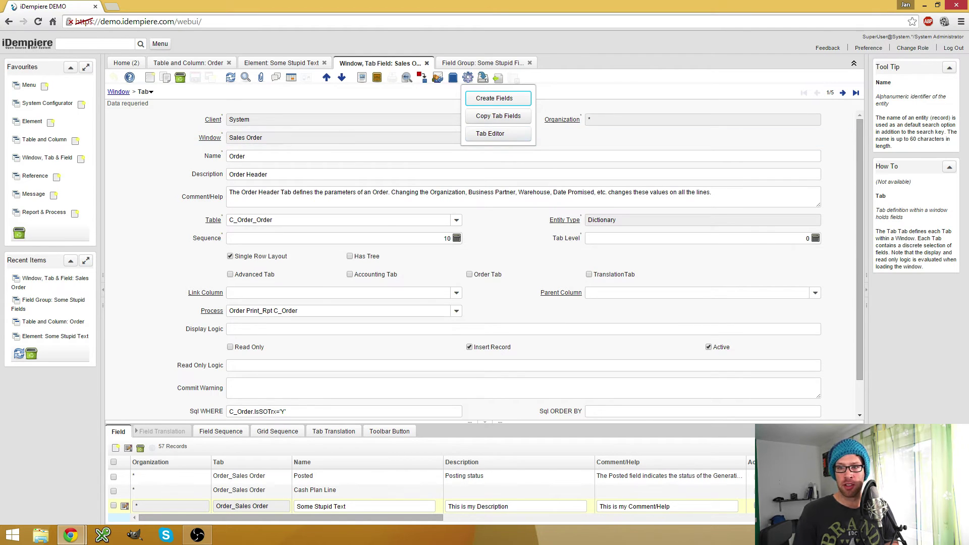
{"action": "left_click", "coordinate": [493, 134]}
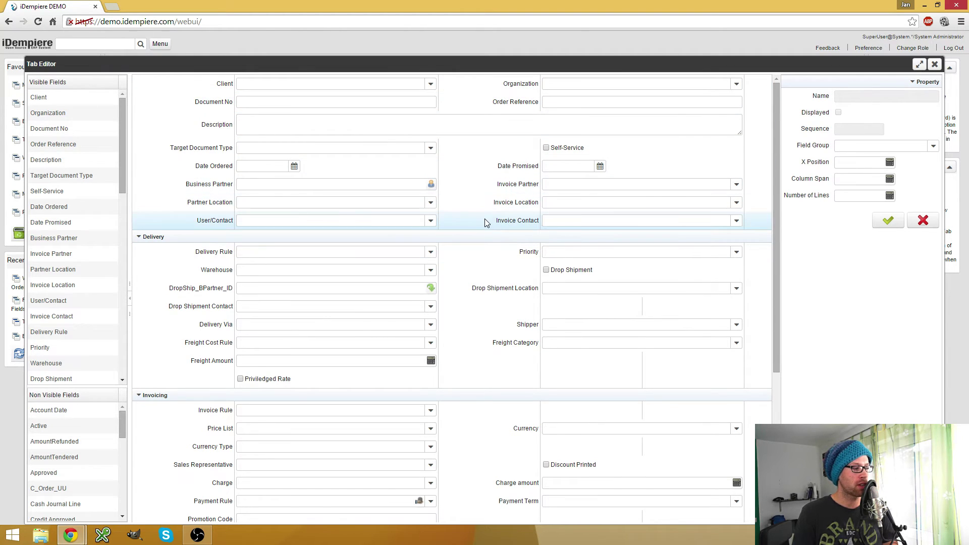
Step: Try Currency Type's column span, widening it to 4 columns and narrowing back to 2
{"action": "scroll", "coordinate": [485, 219], "scroll_direction": "down", "scroll_amount": 4}
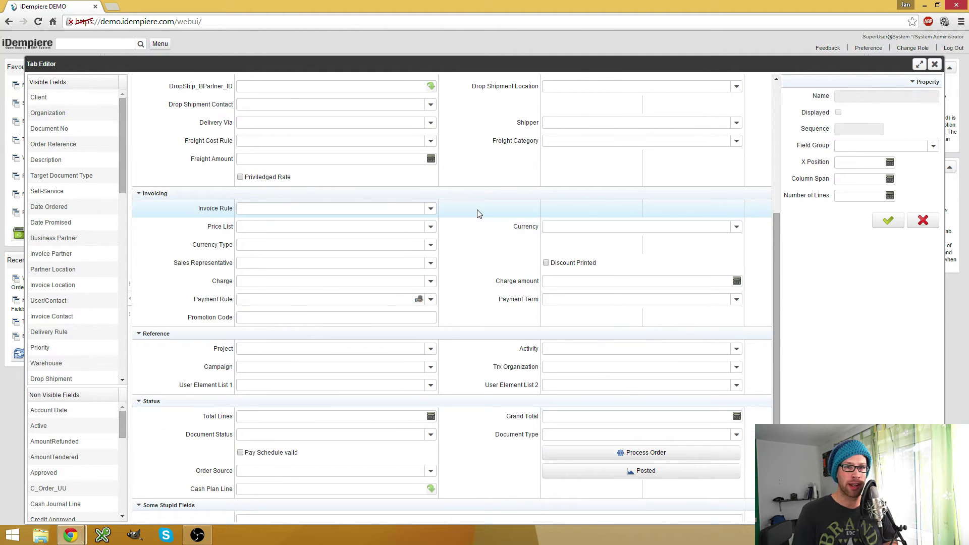
{"action": "scroll", "coordinate": [477, 215], "scroll_direction": "down", "scroll_amount": 1}
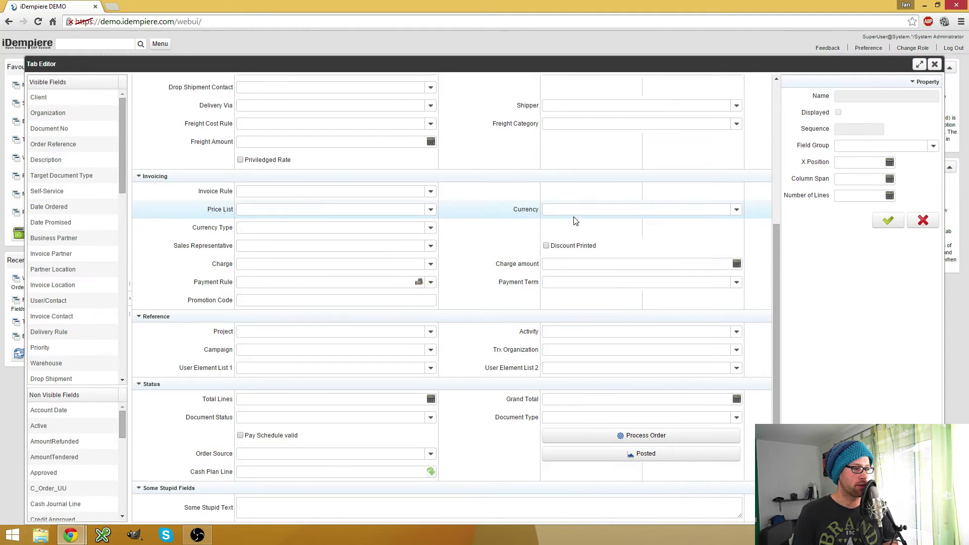
{"action": "left_click", "coordinate": [391, 227]}
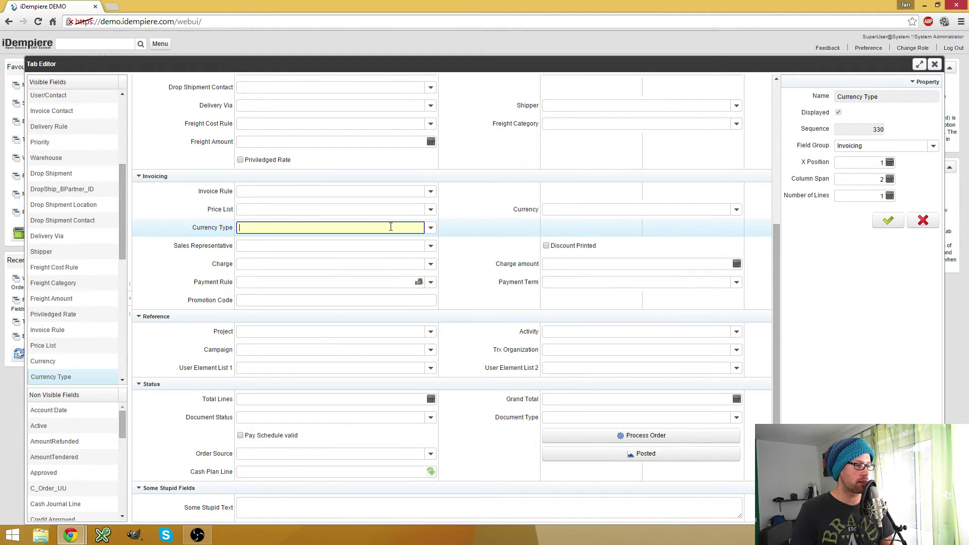
{"action": "key", "text": "Right"}
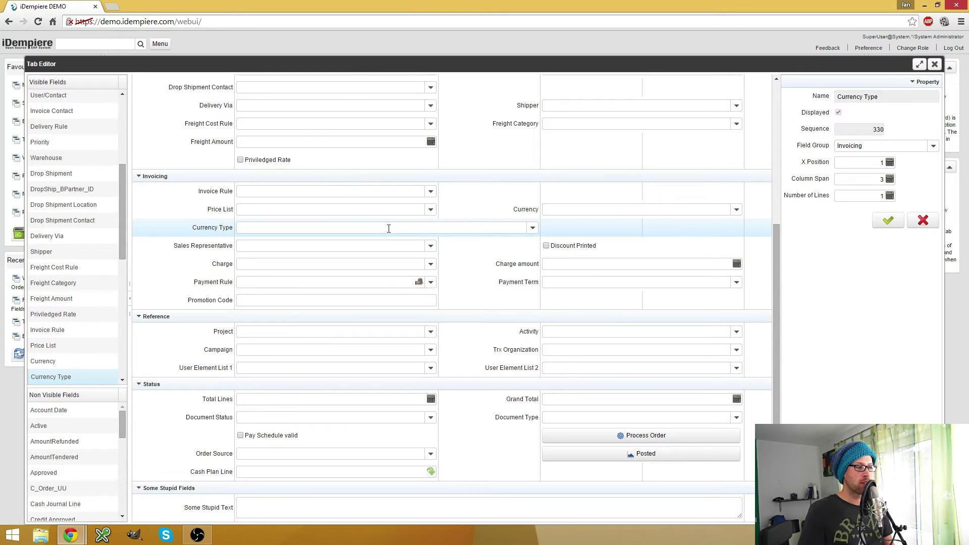
{"action": "left_click", "coordinate": [388, 229]}
{"action": "key", "text": "Right"}
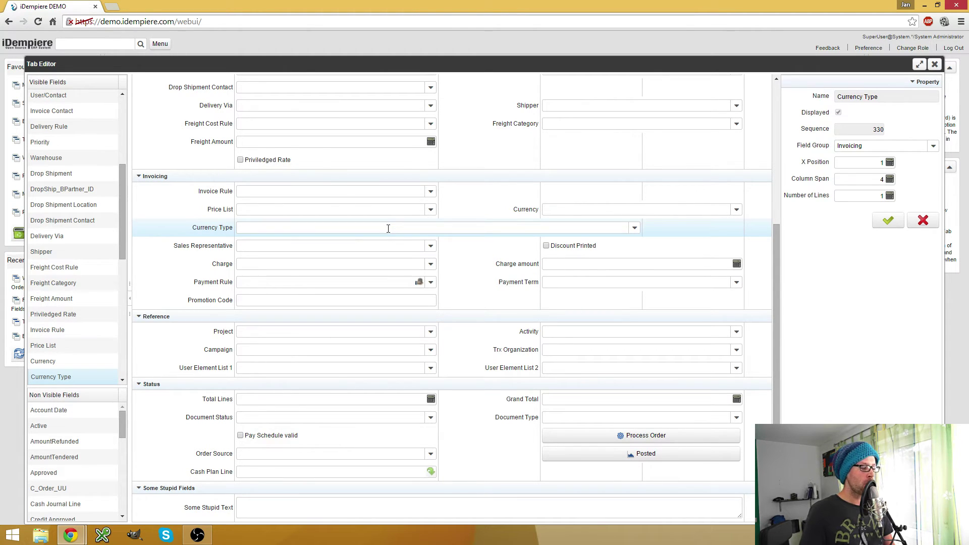
{"action": "left_click", "coordinate": [388, 228]}
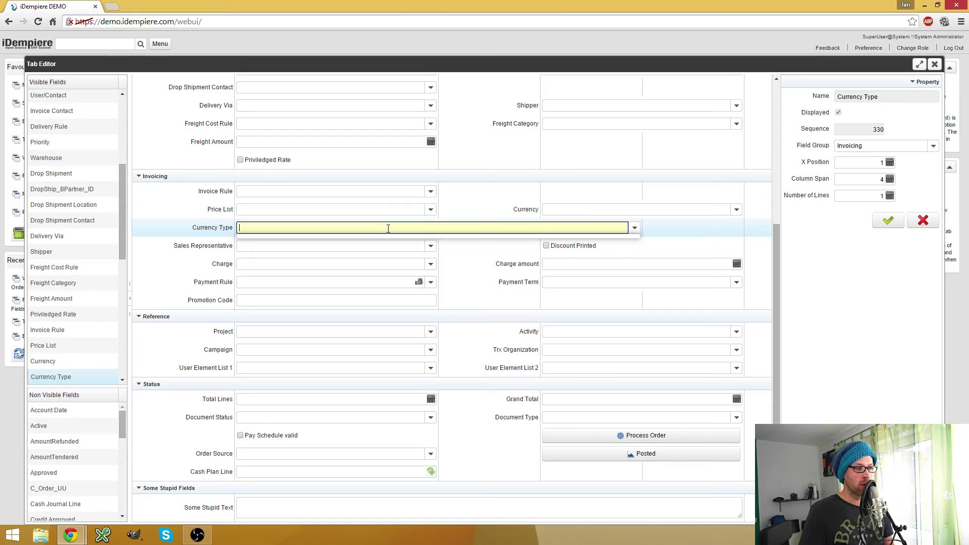
{"action": "key", "text": "Left"}
{"action": "left_click", "coordinate": [388, 228]}
{"action": "key", "text": "Left"}
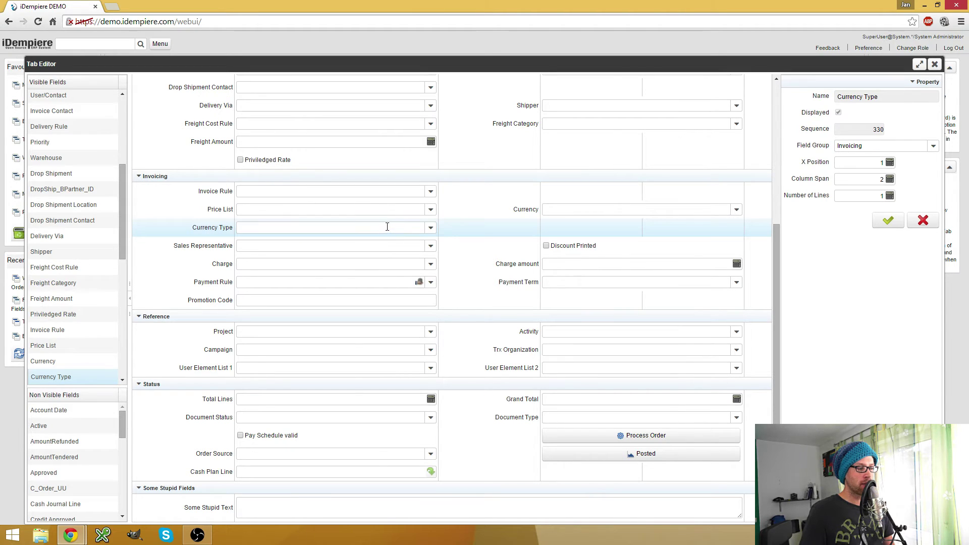
Step: Drag Currency Type into the right-hand column and back to the left column
{"action": "left_click", "coordinate": [387, 227]}
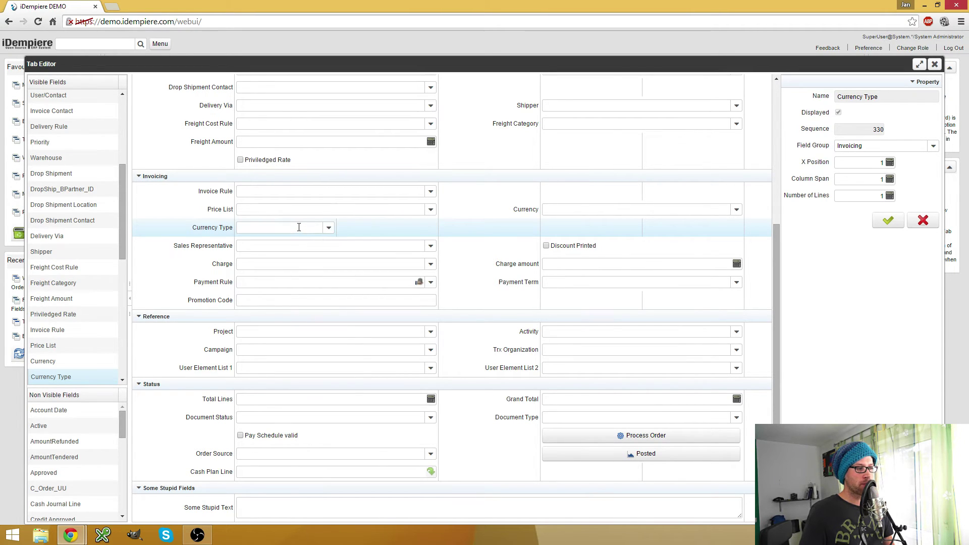
{"action": "left_click", "coordinate": [301, 228]}
{"action": "left_click_drag", "start_coordinate": [226, 228], "coordinate": [485, 233]}
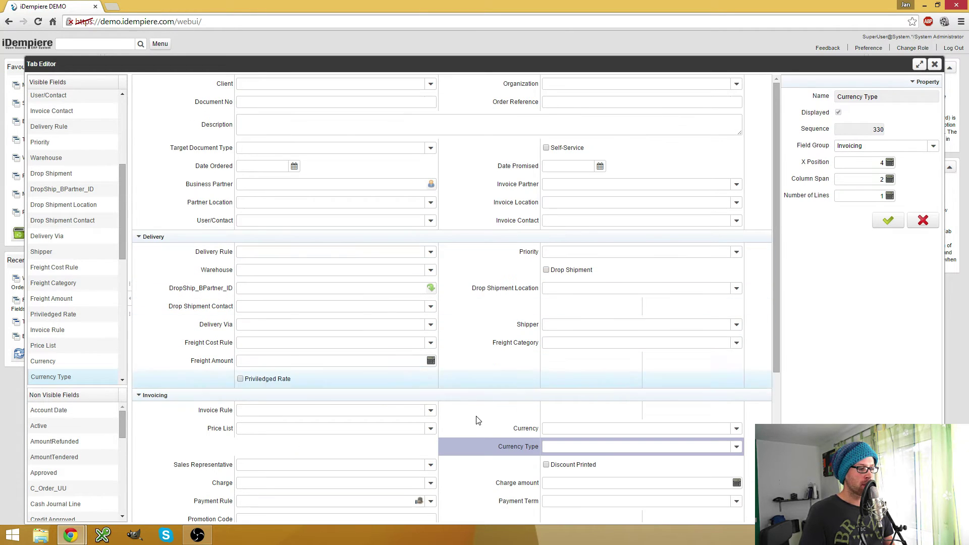
{"action": "left_click_drag", "start_coordinate": [502, 447], "coordinate": [192, 453]}
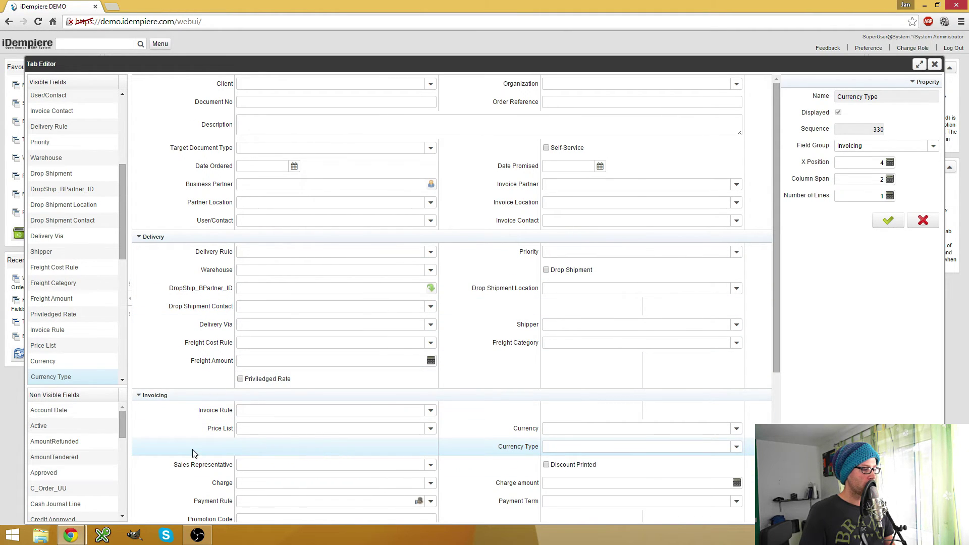
Step: Move Drop Shipment Contact from the Delivery section into Non Visible Fields
{"action": "left_click", "coordinate": [60, 221]}
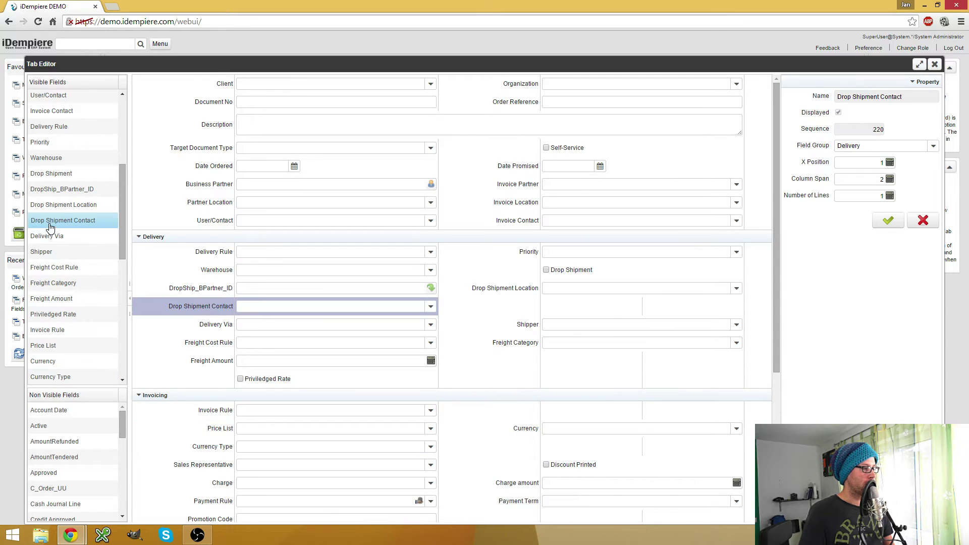
{"action": "left_click_drag", "start_coordinate": [60, 222], "coordinate": [72, 418]}
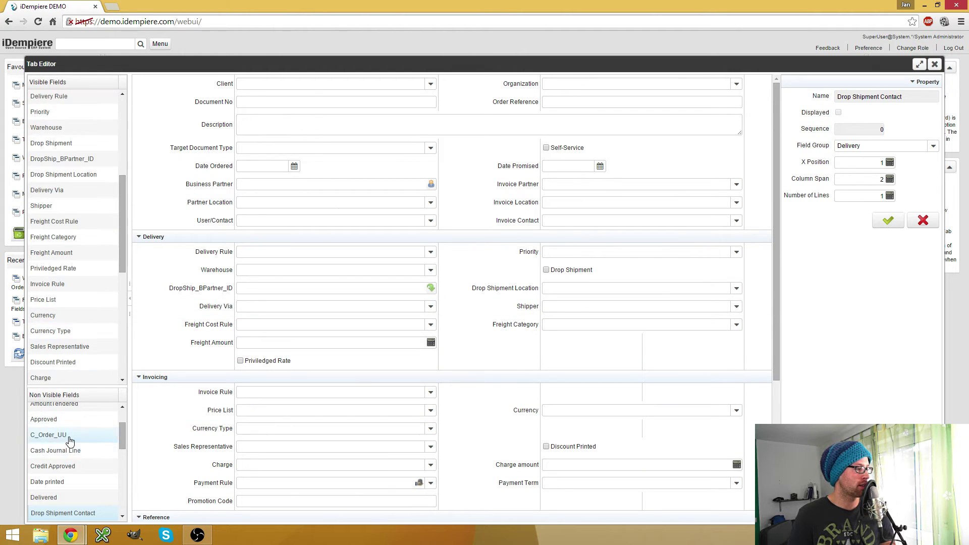
{"action": "scroll", "coordinate": [69, 440], "scroll_direction": "down", "scroll_amount": 5}
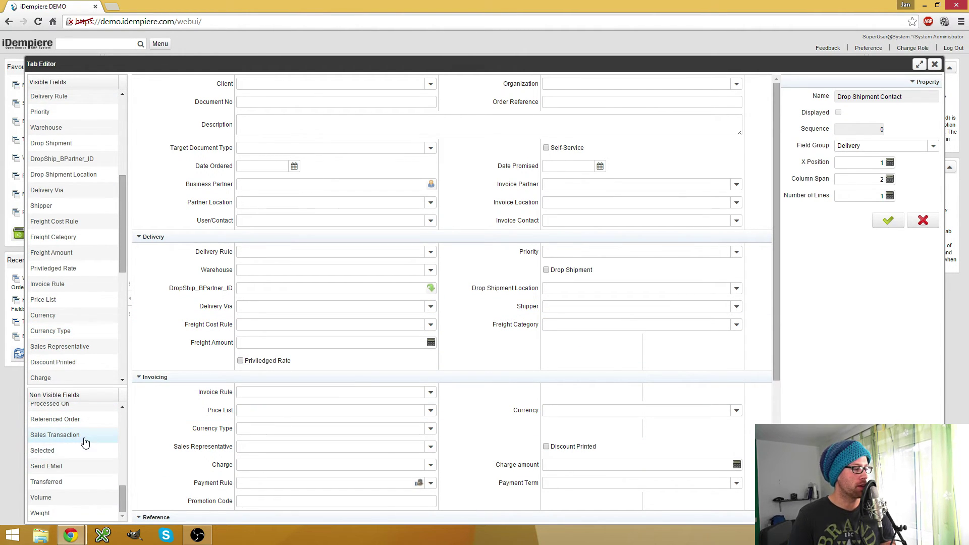
{"action": "scroll", "coordinate": [80, 439], "scroll_direction": "up", "scroll_amount": 10}
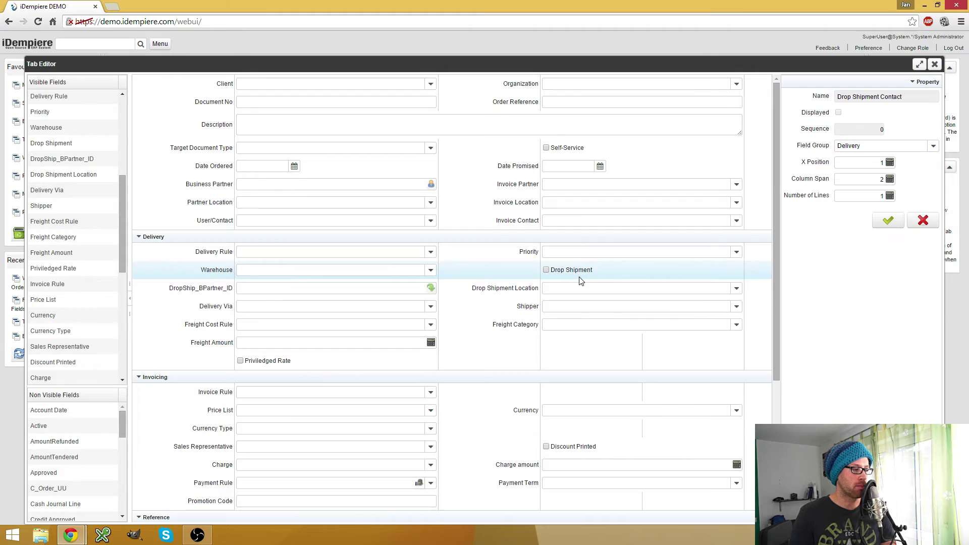
{"action": "scroll", "coordinate": [580, 281], "scroll_direction": "down", "scroll_amount": 4}
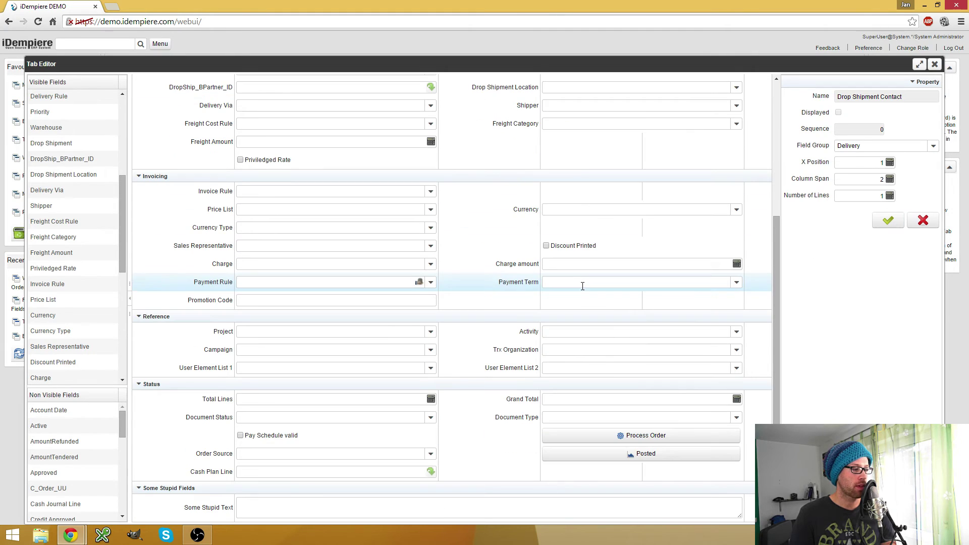
{"action": "left_click", "coordinate": [888, 220]}
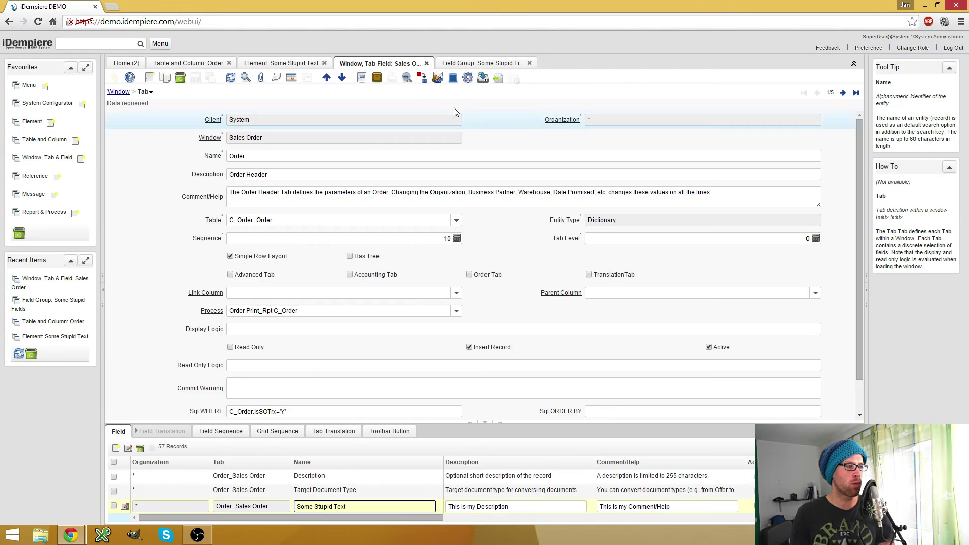
{"action": "left_click", "coordinate": [468, 79]}
{"action": "left_click", "coordinate": [497, 134]}
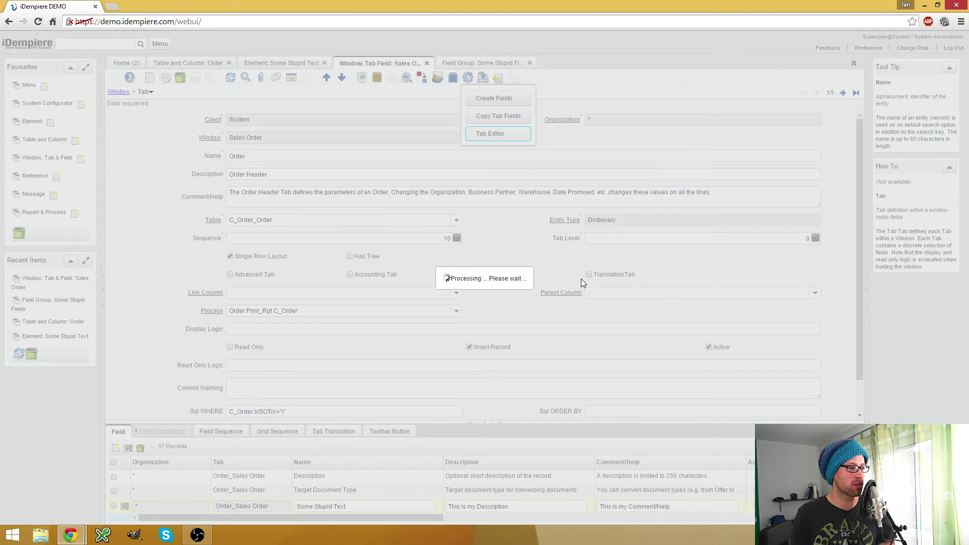
{"action": "scroll", "coordinate": [566, 311], "scroll_direction": "down", "scroll_amount": 5}
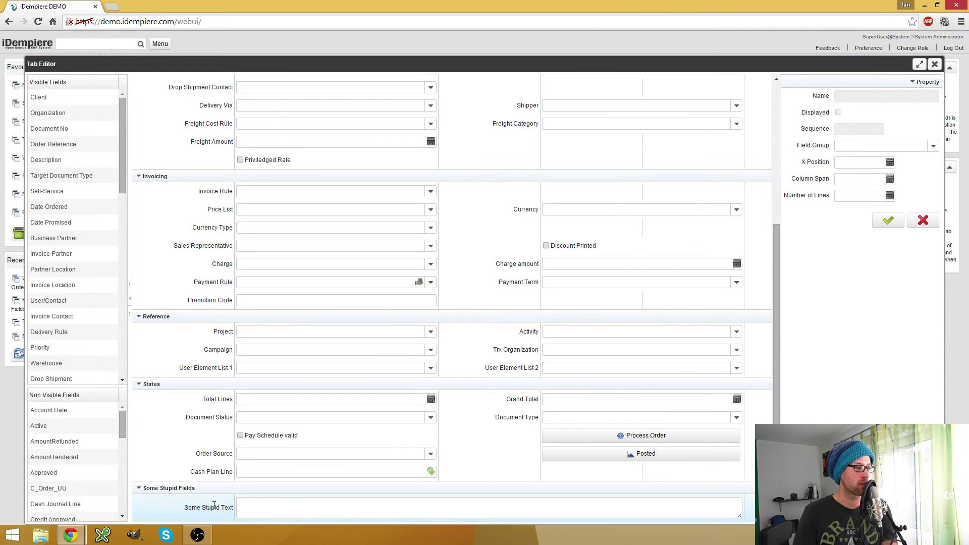
{"action": "scroll", "coordinate": [364, 366], "scroll_direction": "up", "scroll_amount": 5}
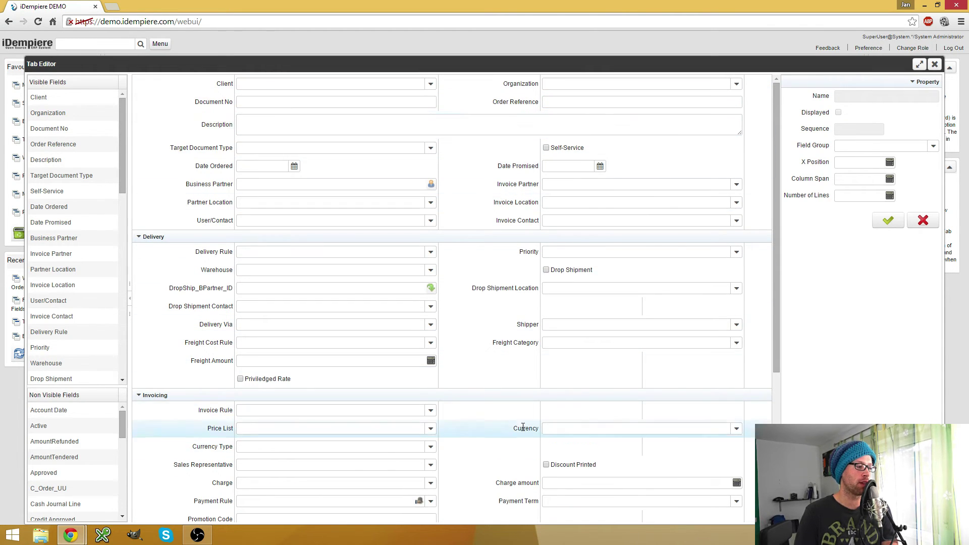
{"action": "scroll", "coordinate": [582, 385], "scroll_direction": "down", "scroll_amount": 4}
{"action": "left_click", "coordinate": [922, 220]}
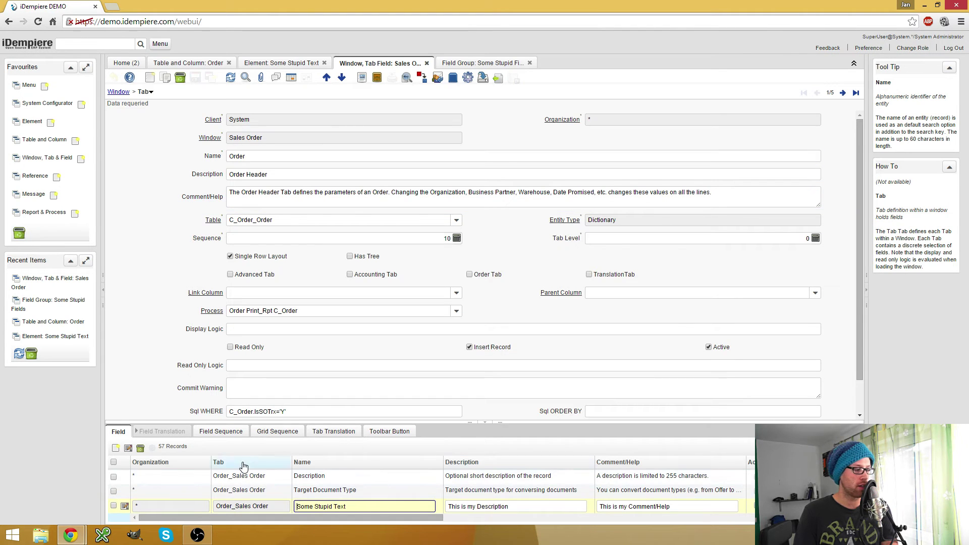
Step: Switch to the maximized GardenWorld session and close Sales Order 80002
{"action": "left_click", "coordinate": [83, 540]}
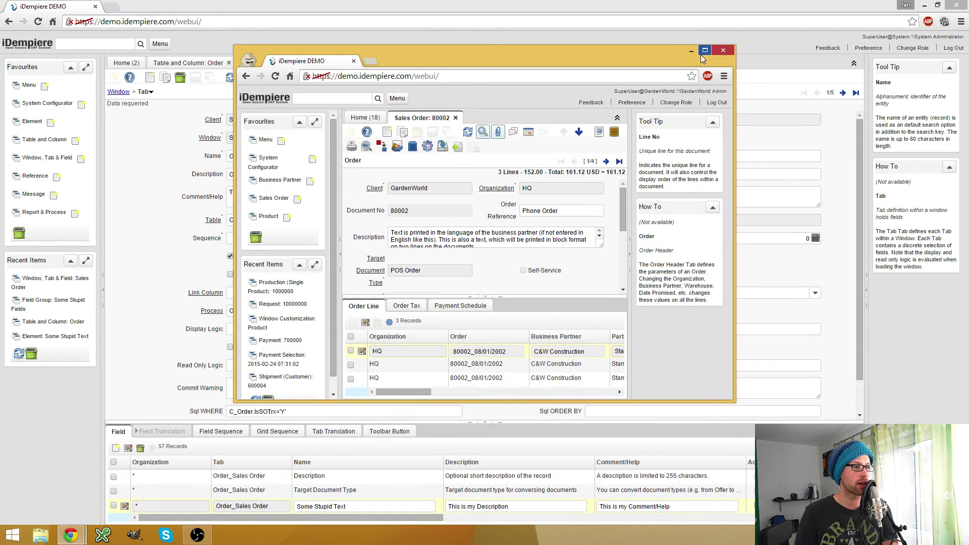
{"action": "left_click", "coordinate": [704, 51]}
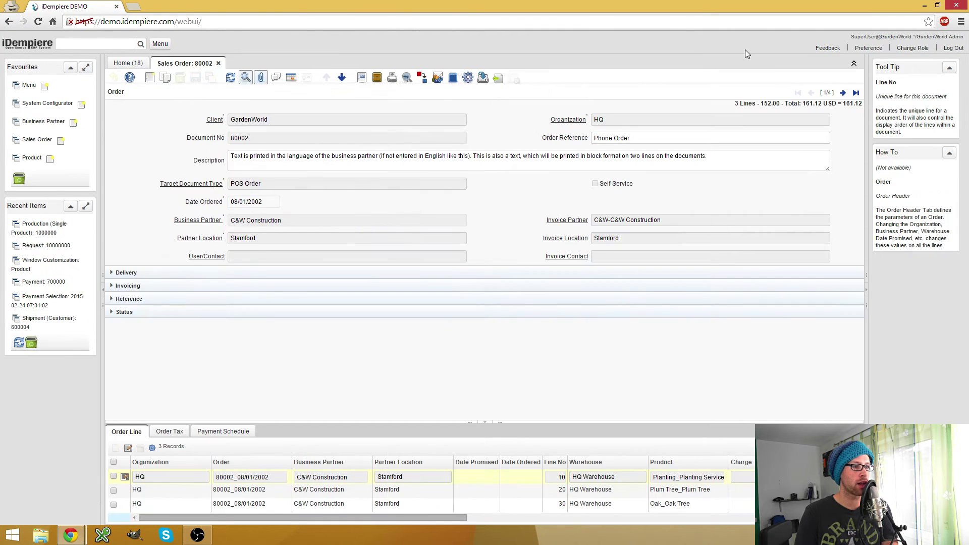
{"action": "left_click", "coordinate": [218, 63]}
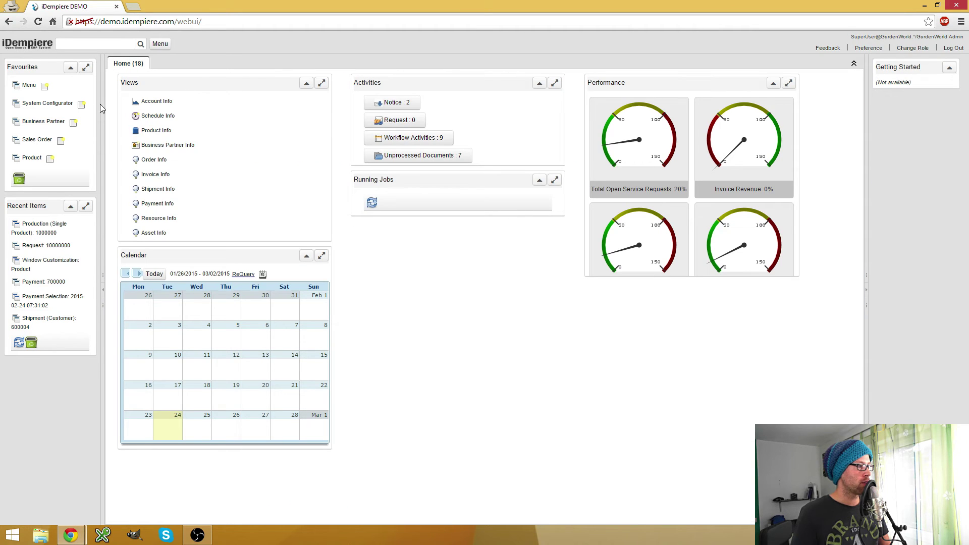
{"action": "left_click", "coordinate": [94, 42]}
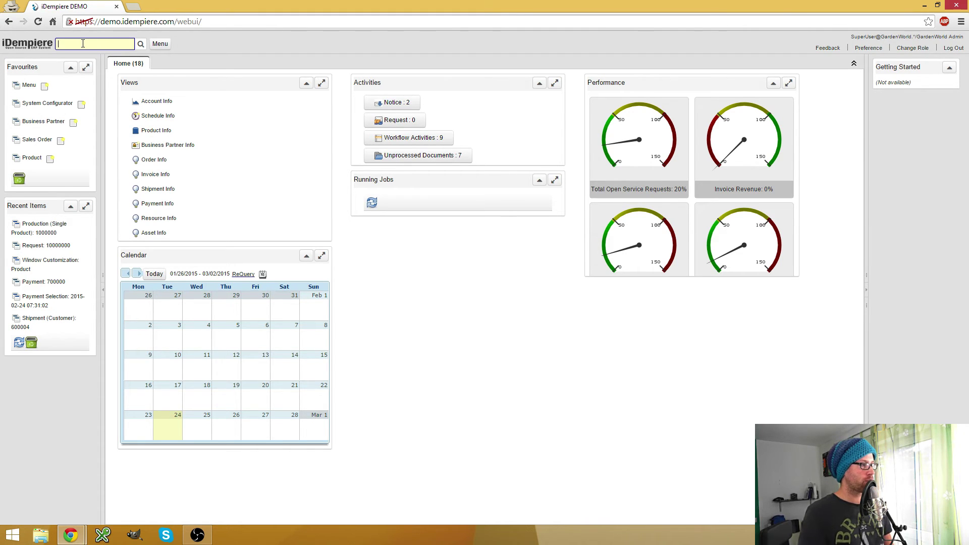
Step: Start a new sales order and enter 'I like that' in Some Stupid Text
{"action": "left_click", "coordinate": [38, 140]}
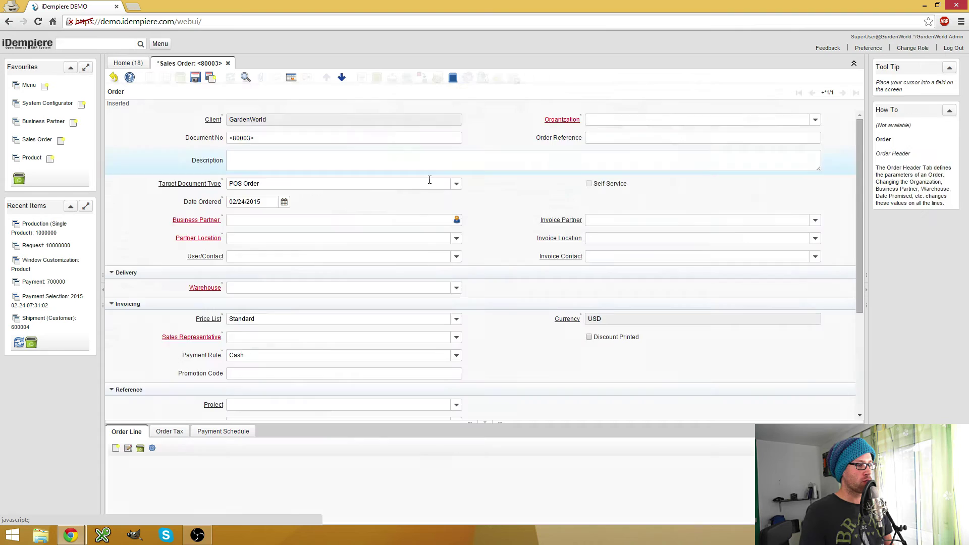
{"action": "scroll", "coordinate": [397, 225], "scroll_direction": "down", "scroll_amount": 3}
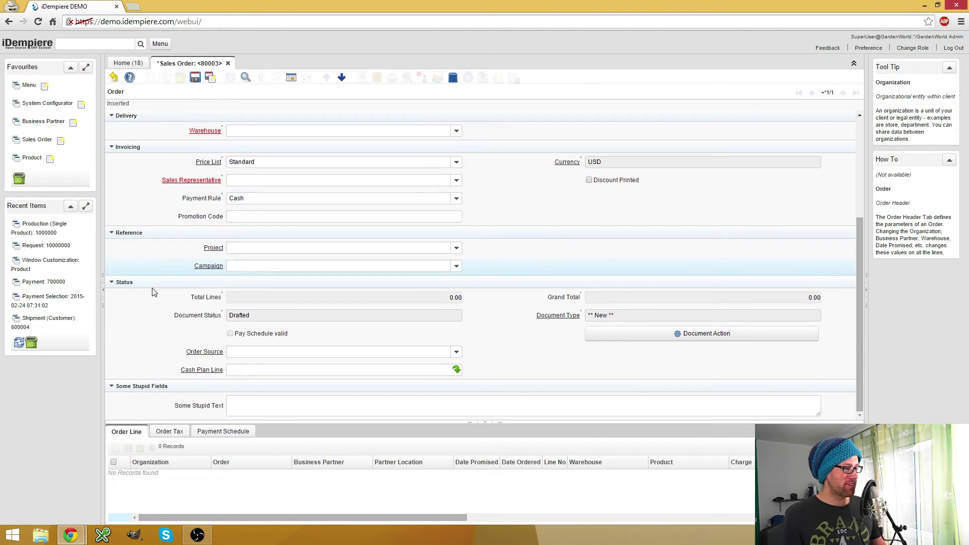
{"action": "left_click", "coordinate": [243, 404]}
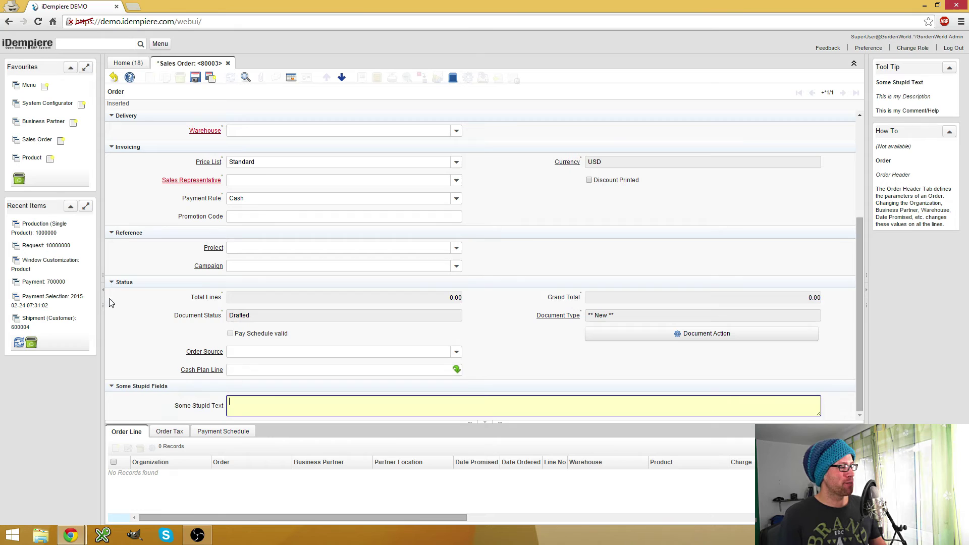
{"action": "type", "text": "I like that"}
{"action": "left_click", "coordinate": [187, 257]}
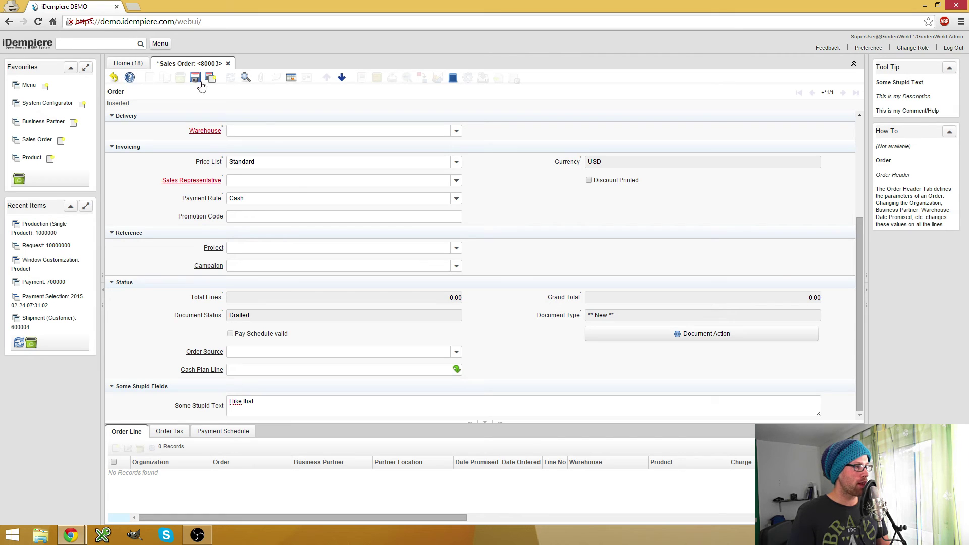
Step: Set sales representative GardenUser, organization Furniture and warehouse Furniture
{"action": "left_click", "coordinate": [456, 180]}
{"action": "left_click", "coordinate": [313, 202]}
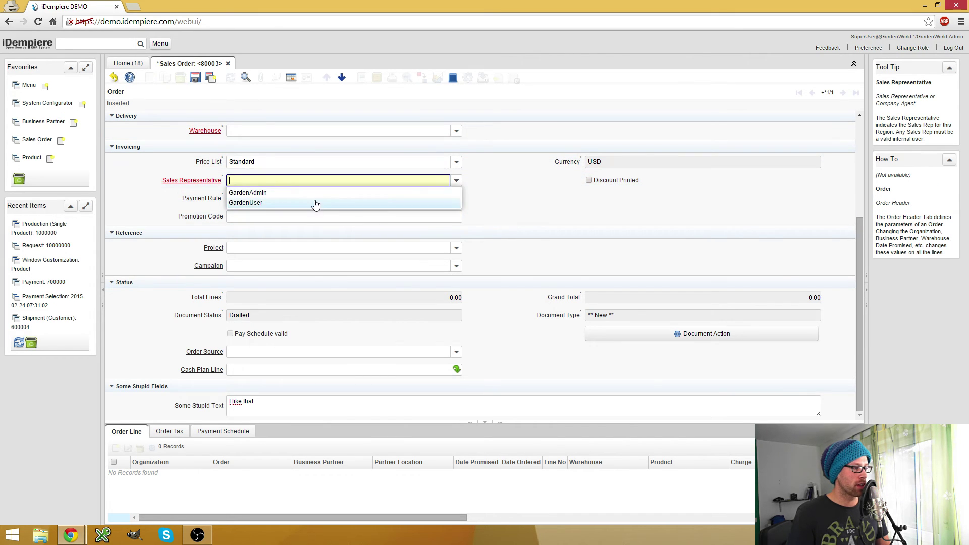
{"action": "scroll", "coordinate": [371, 181], "scroll_direction": "up", "scroll_amount": 3}
{"action": "left_click", "coordinate": [415, 288]}
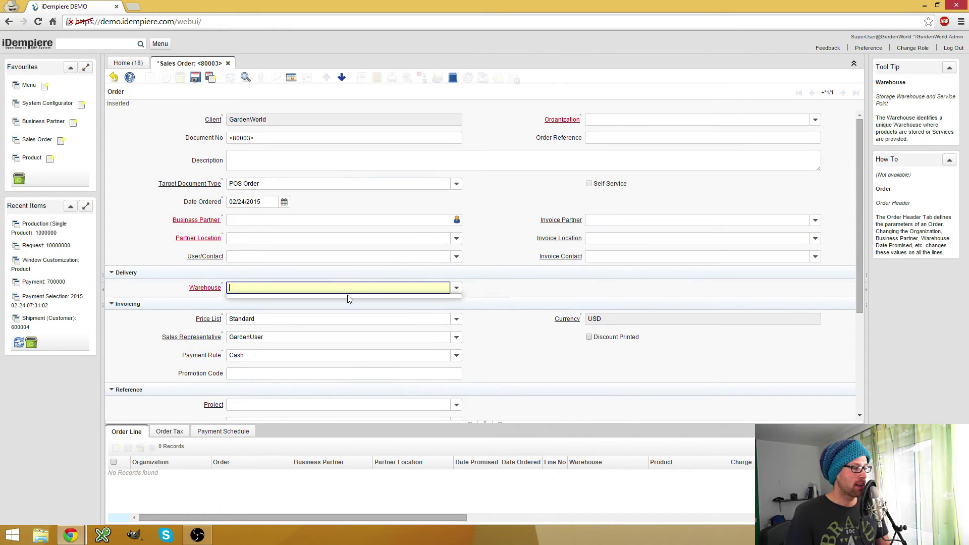
{"action": "left_click", "coordinate": [666, 119]}
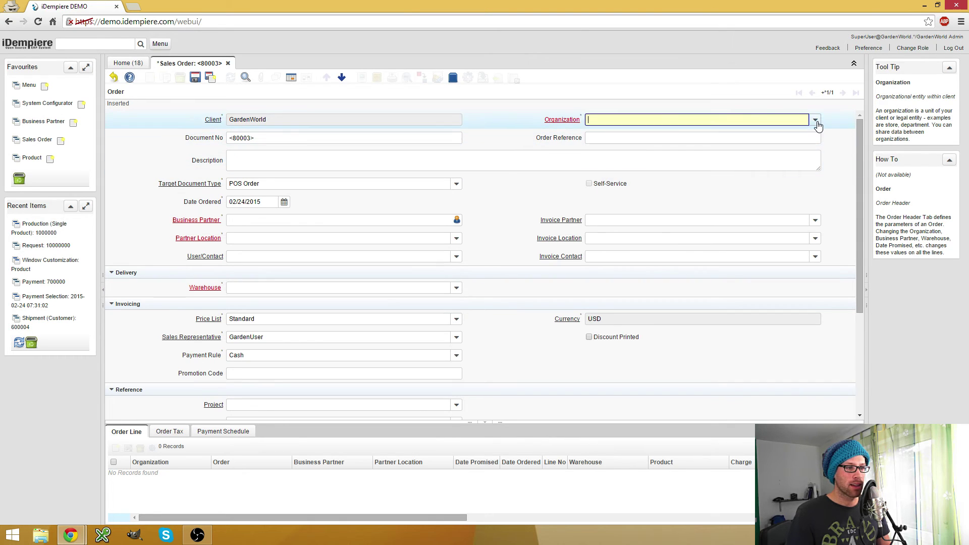
{"action": "left_click", "coordinate": [815, 120]}
{"action": "left_click", "coordinate": [718, 143]}
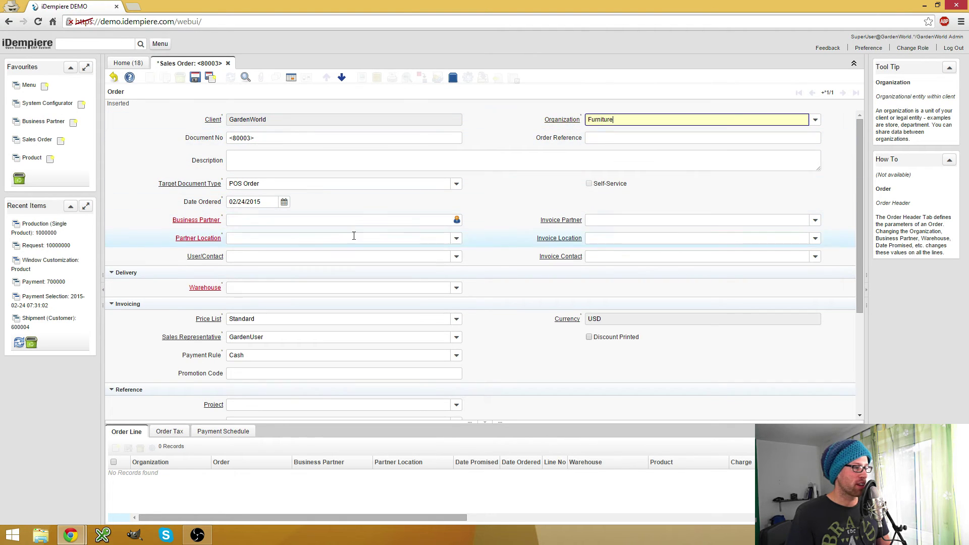
{"action": "left_click", "coordinate": [456, 288]}
{"action": "left_click", "coordinate": [409, 298]}
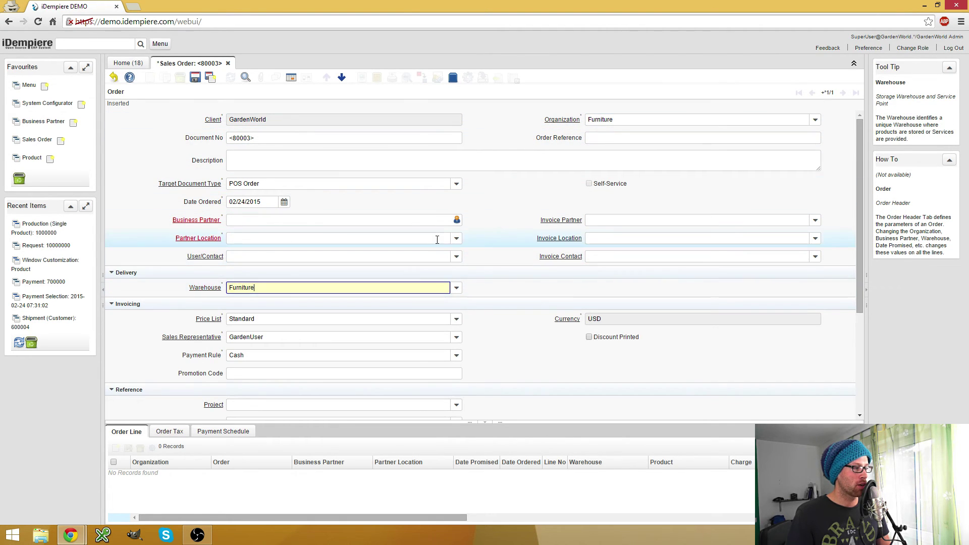
Step: Choose Patio Fun, Inc. as business partner and save the order
{"action": "left_click", "coordinate": [457, 220]}
{"action": "left_click", "coordinate": [123, 475]}
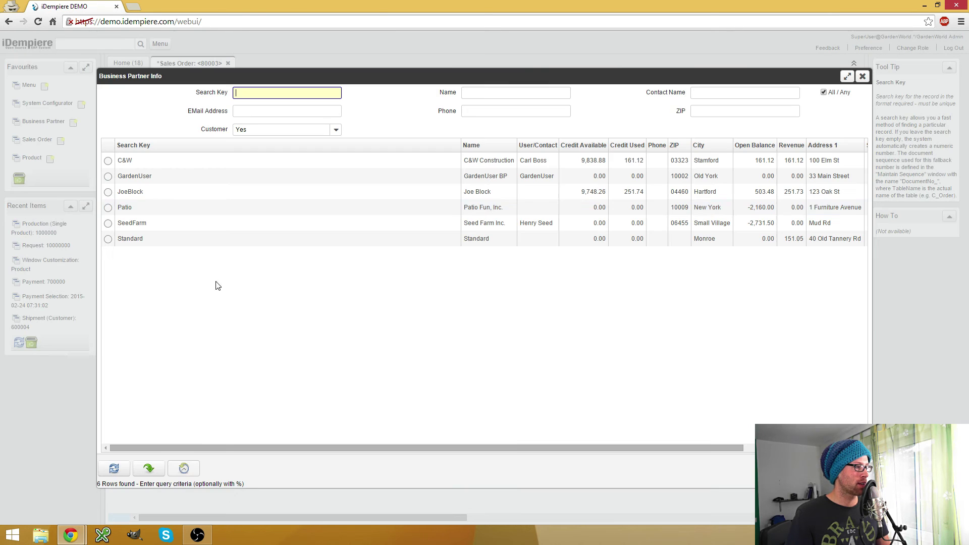
{"action": "double_click", "coordinate": [199, 205]}
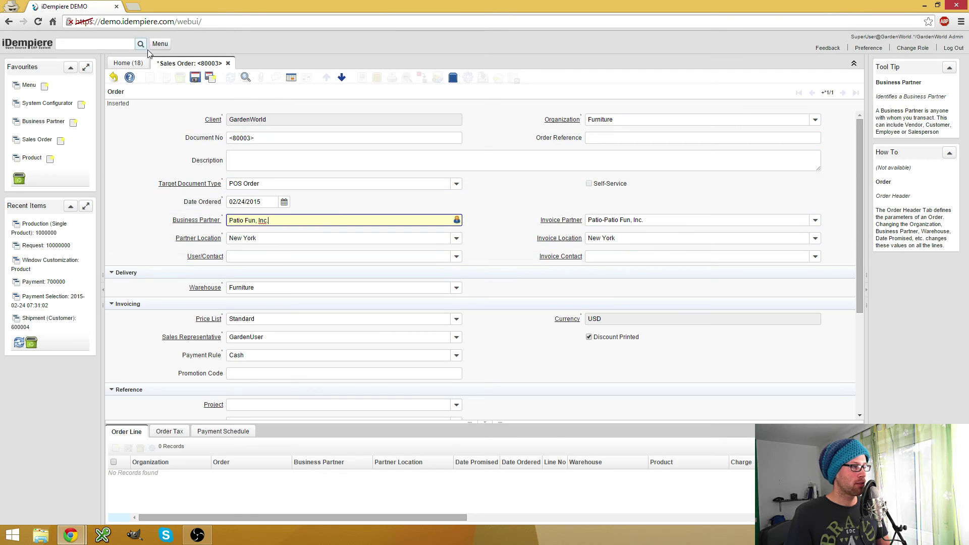
{"action": "left_click", "coordinate": [196, 77]}
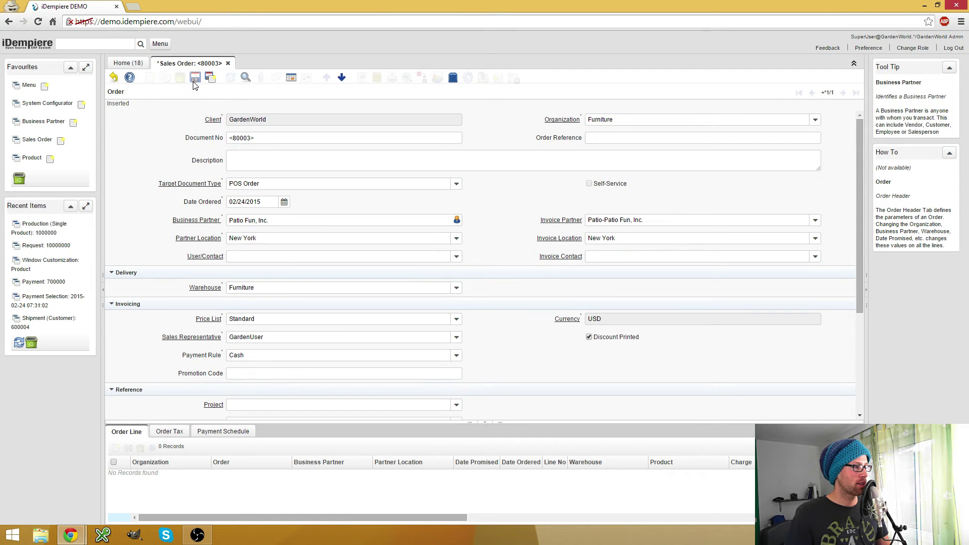
Step: Reload all sales orders via Lookup and browse back to order 80003
{"action": "left_click", "coordinate": [246, 78]}
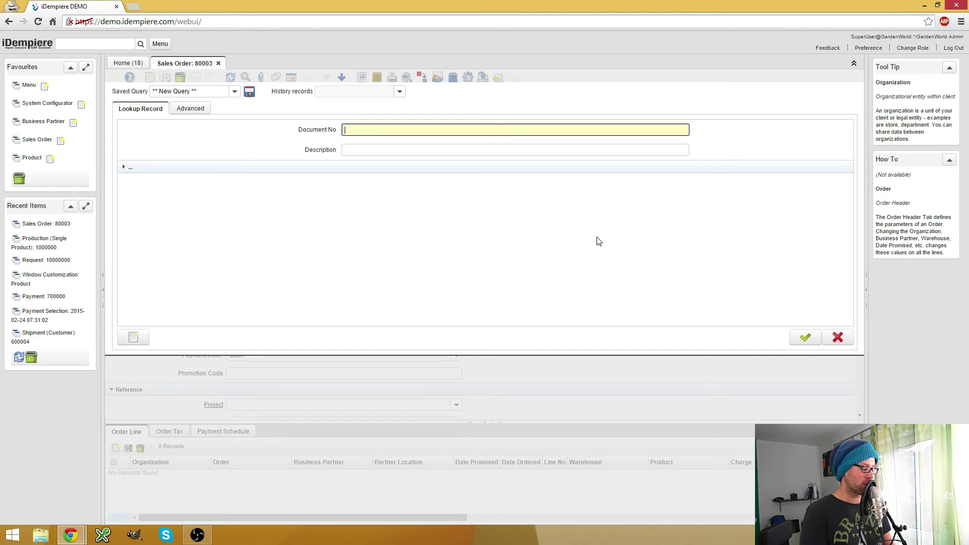
{"action": "key", "text": "Return"}
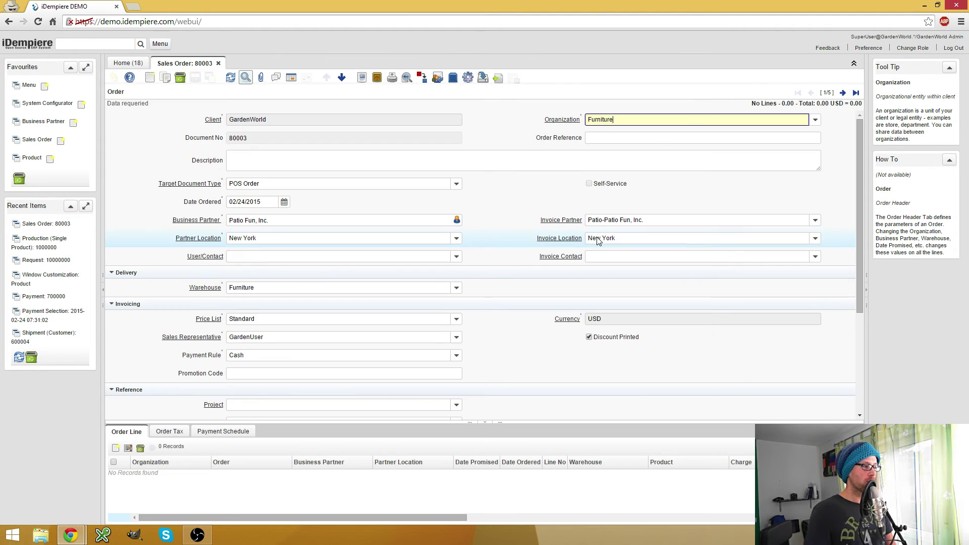
{"action": "scroll", "coordinate": [693, 234], "scroll_direction": "down", "scroll_amount": 3}
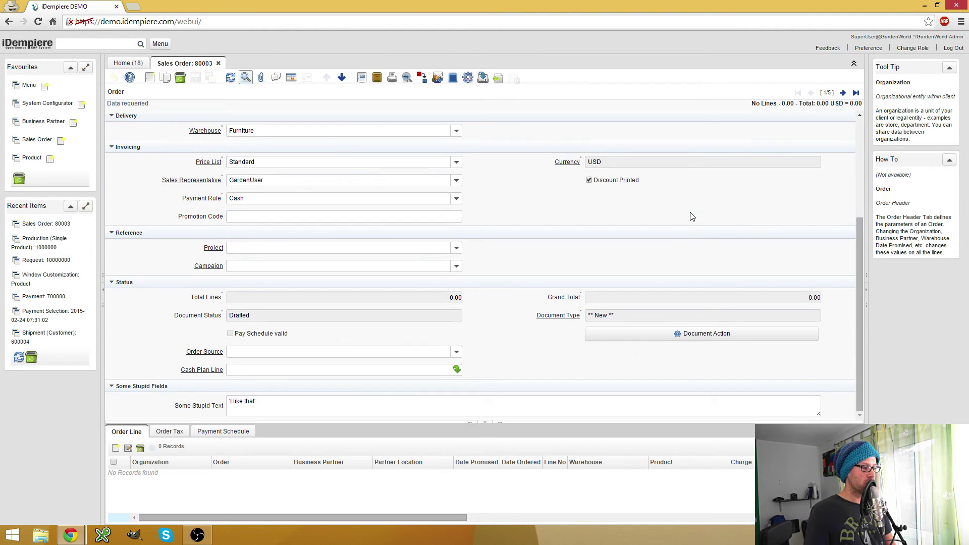
{"action": "left_click", "coordinate": [842, 92]}
{"action": "left_click", "coordinate": [808, 93]}
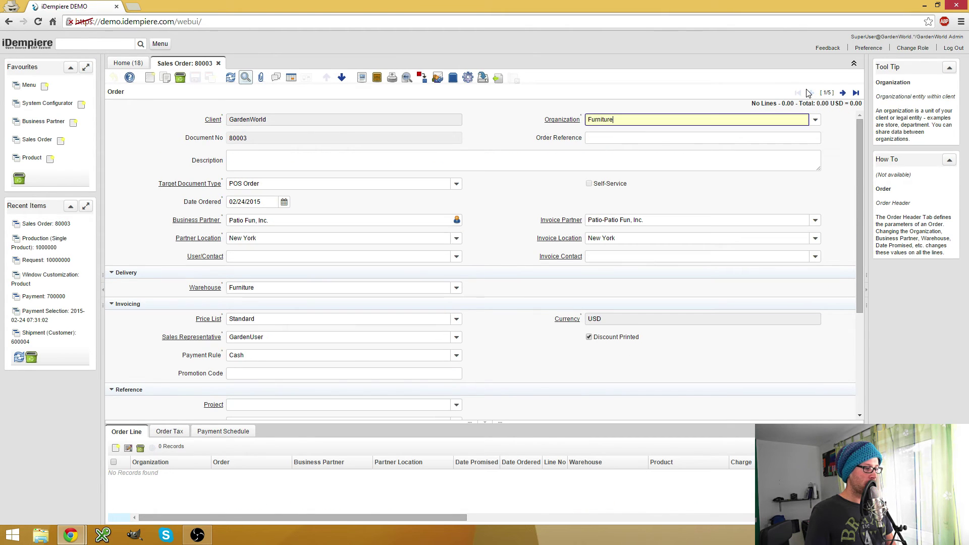
Step: Check the saved Some Stupid Text value, then close the order discarding unsaved changes
{"action": "scroll", "coordinate": [484, 270], "scroll_direction": "down", "scroll_amount": 3}
{"action": "left_click", "coordinate": [295, 399]}
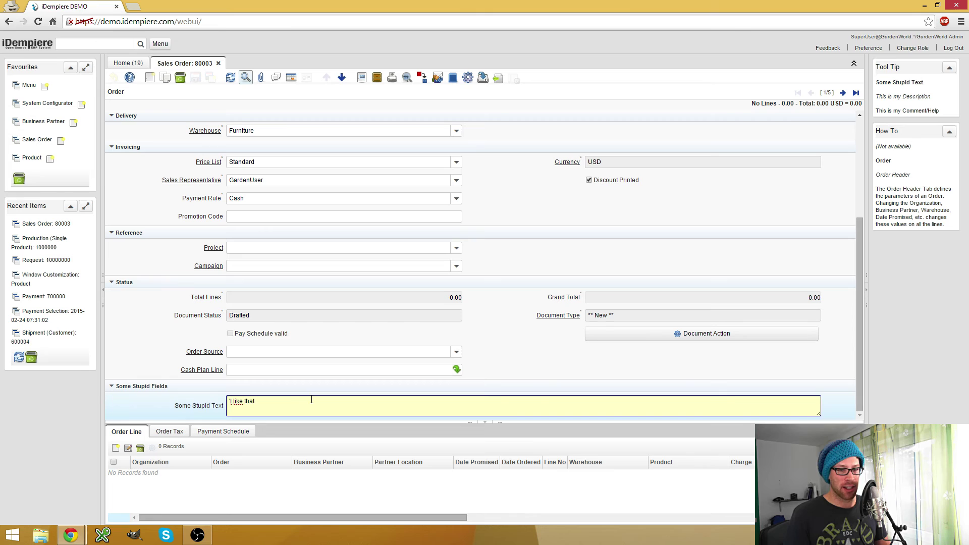
{"action": "left_click", "coordinate": [219, 64]}
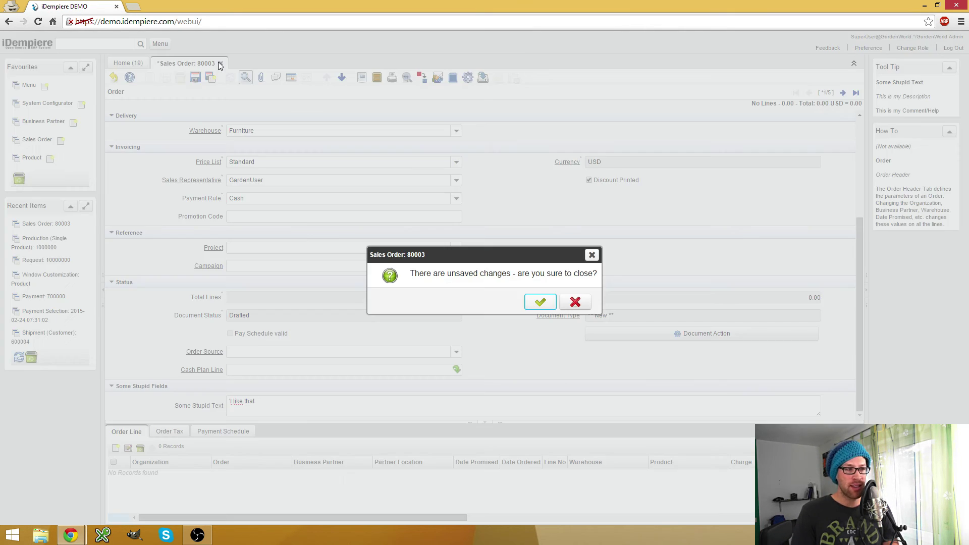
{"action": "left_click", "coordinate": [540, 302]}
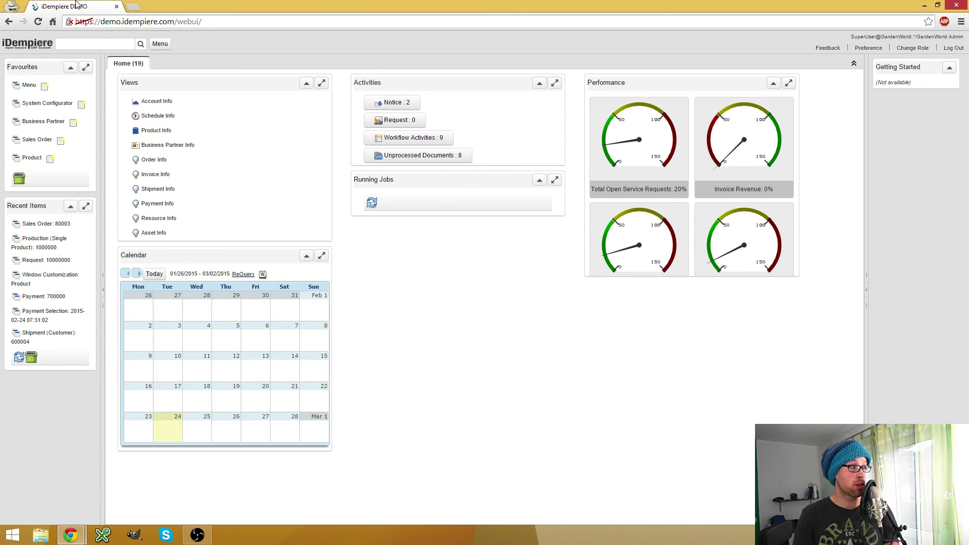
Step: Open bitbucket.org/idempiere/idempiere in a new private tab and browse its source files
{"action": "left_click", "coordinate": [134, 7]}
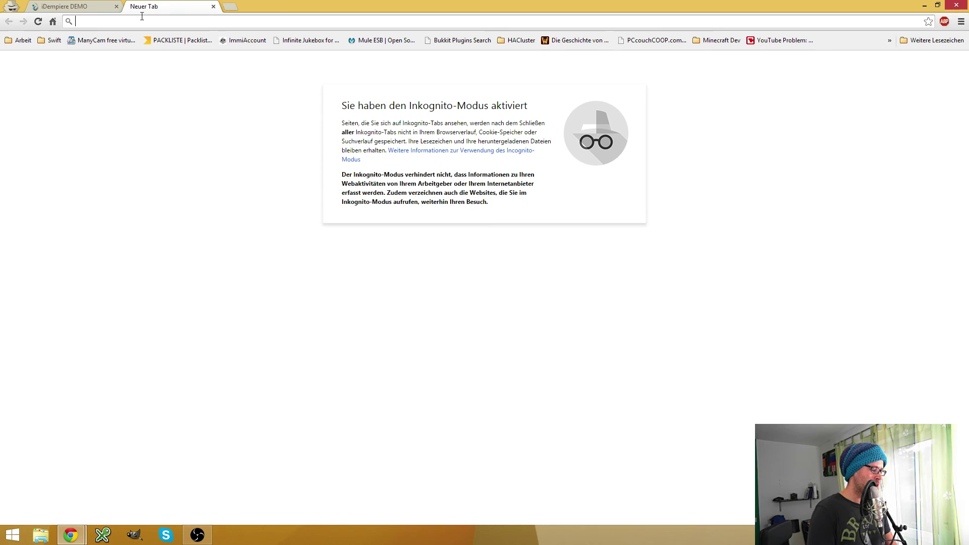
{"action": "type", "text": "bitbucket.org/idempiere/idempiere"}
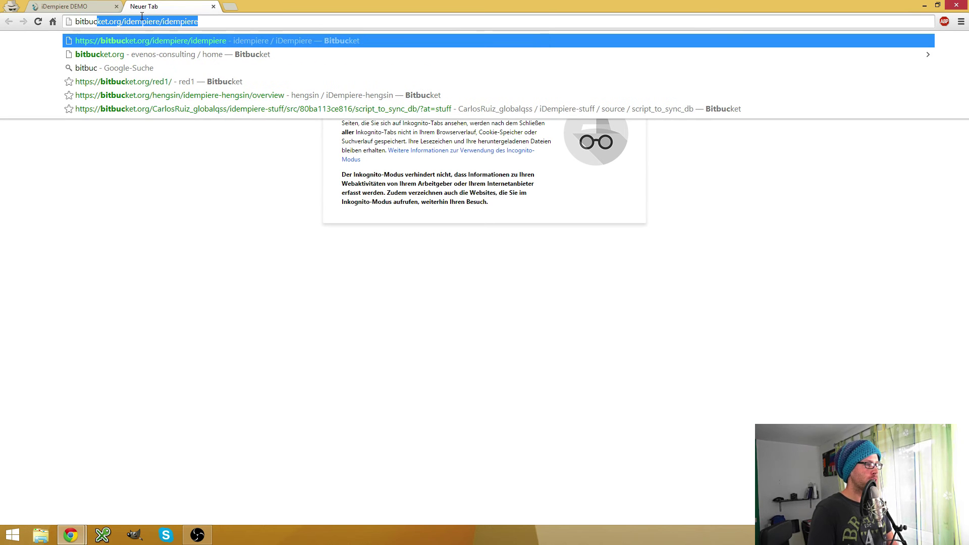
{"action": "key", "text": "Return"}
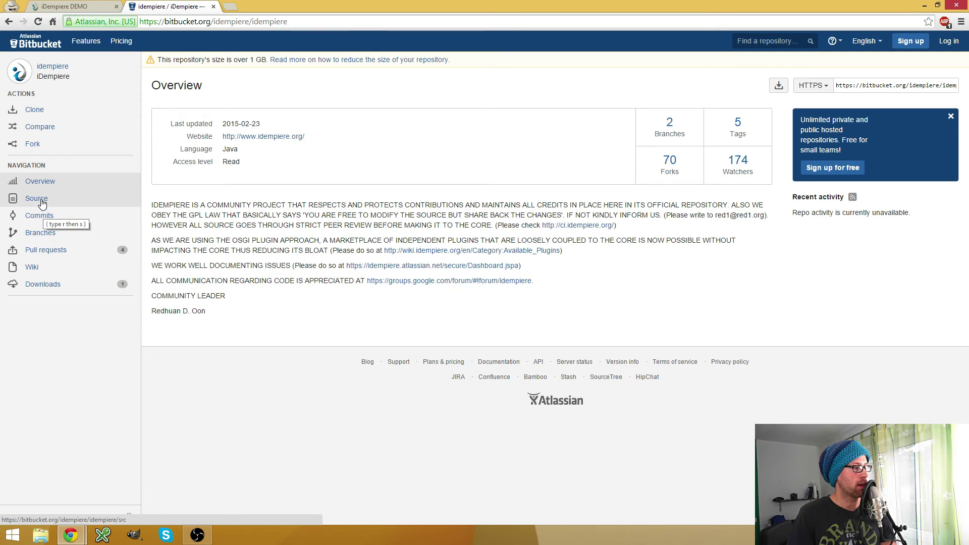
{"action": "left_click", "coordinate": [58, 199]}
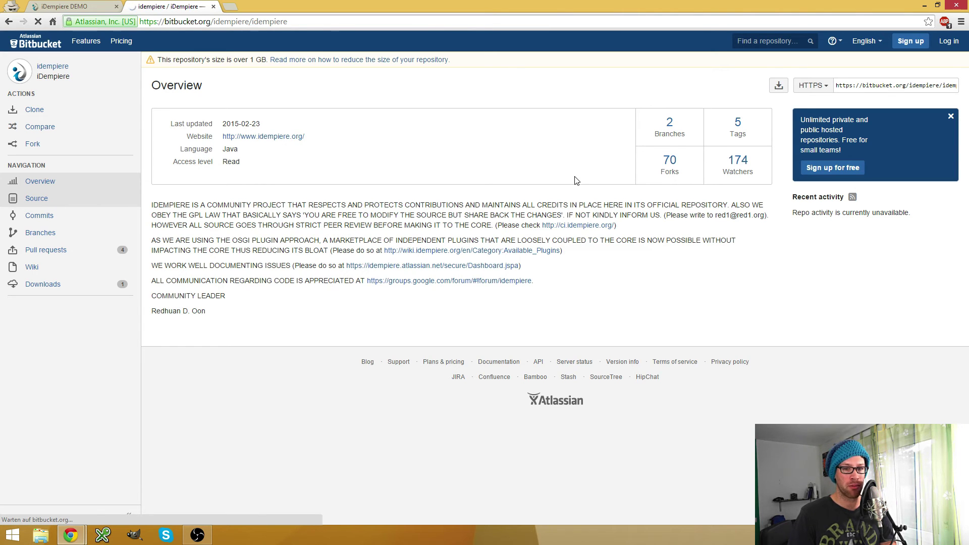
{"action": "double_click", "coordinate": [390, 206]}
{"action": "left_click", "coordinate": [423, 207]}
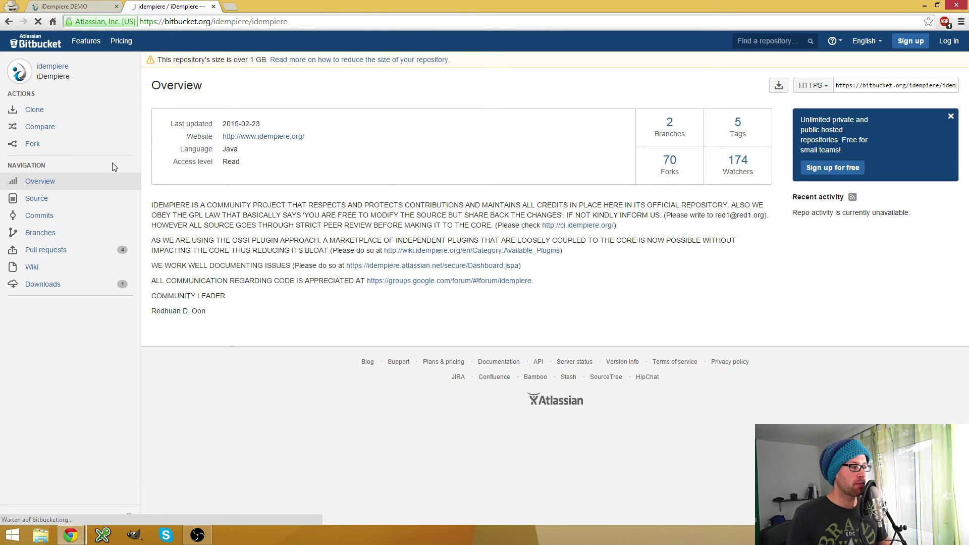
{"action": "left_click", "coordinate": [36, 199]}
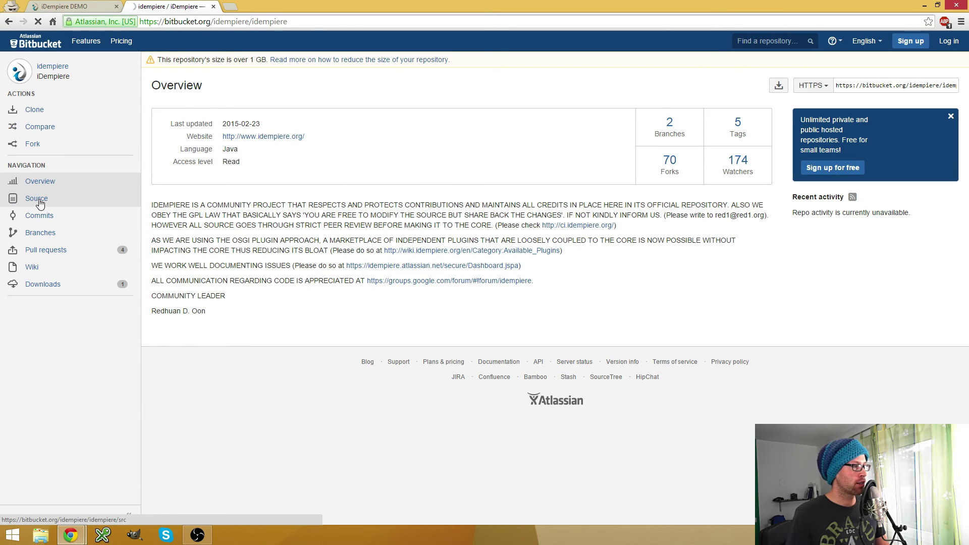
{"action": "left_click", "coordinate": [248, 23]}
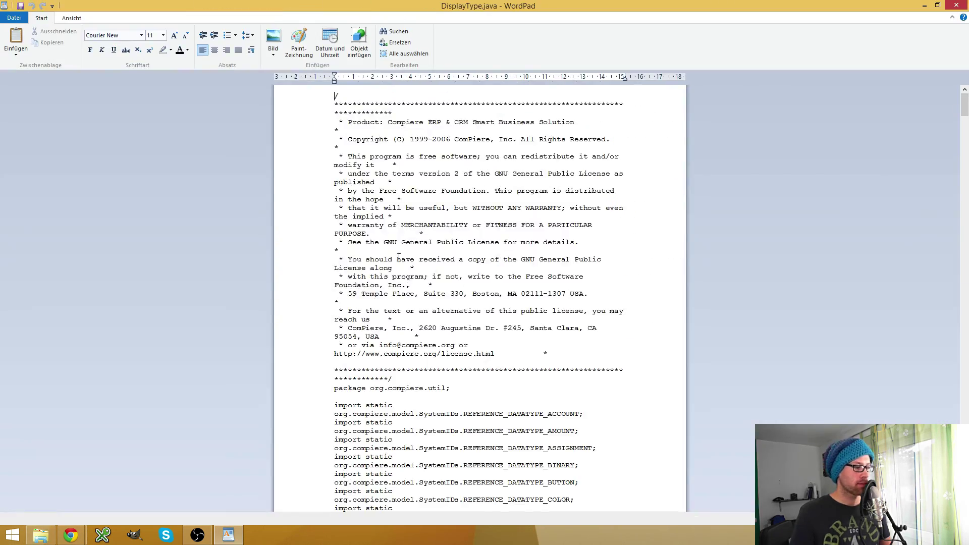
Step: Find the getSQLDataType method in DisplayType.java and highlight its name
{"action": "scroll", "coordinate": [429, 246], "scroll_direction": "down", "scroll_amount": 12}
{"action": "scroll", "coordinate": [428, 245], "scroll_direction": "down", "scroll_amount": 20}
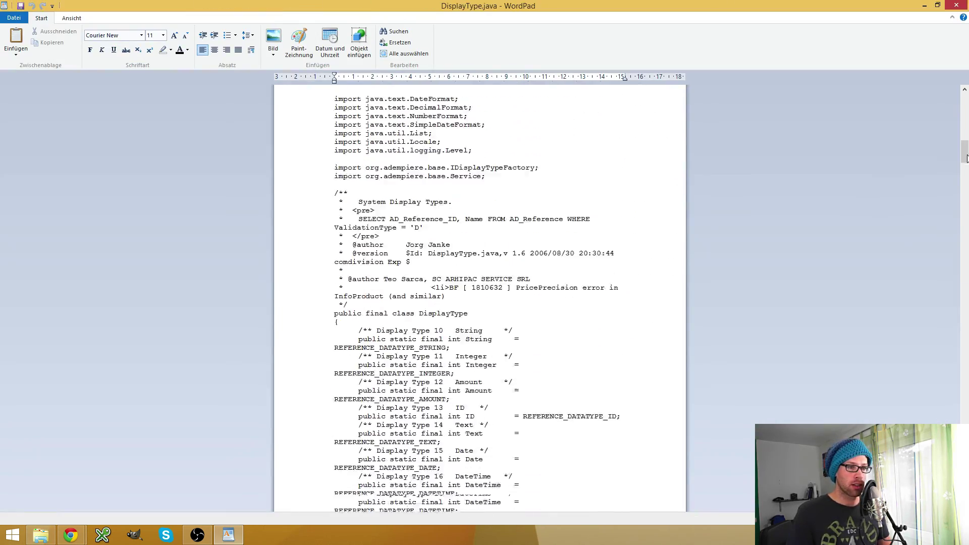
{"action": "scroll", "coordinate": [429, 246], "scroll_direction": "up", "scroll_amount": 20}
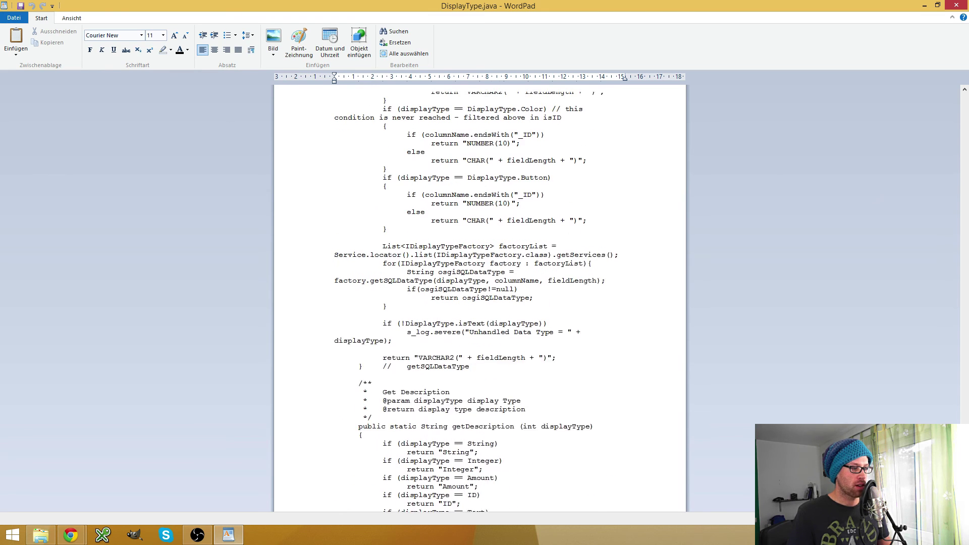
{"action": "scroll", "coordinate": [480, 297], "scroll_direction": "up", "scroll_amount": 20}
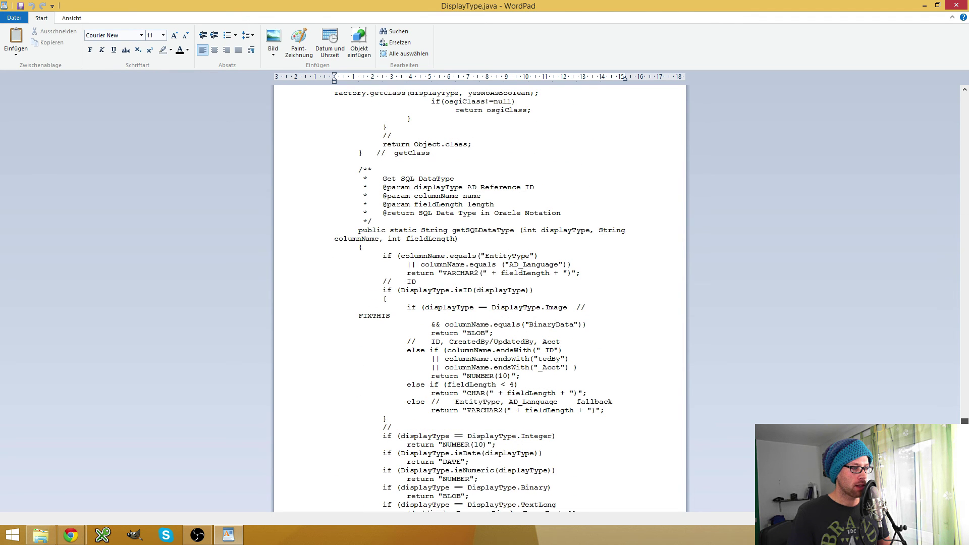
{"action": "left_click", "coordinate": [783, 291]}
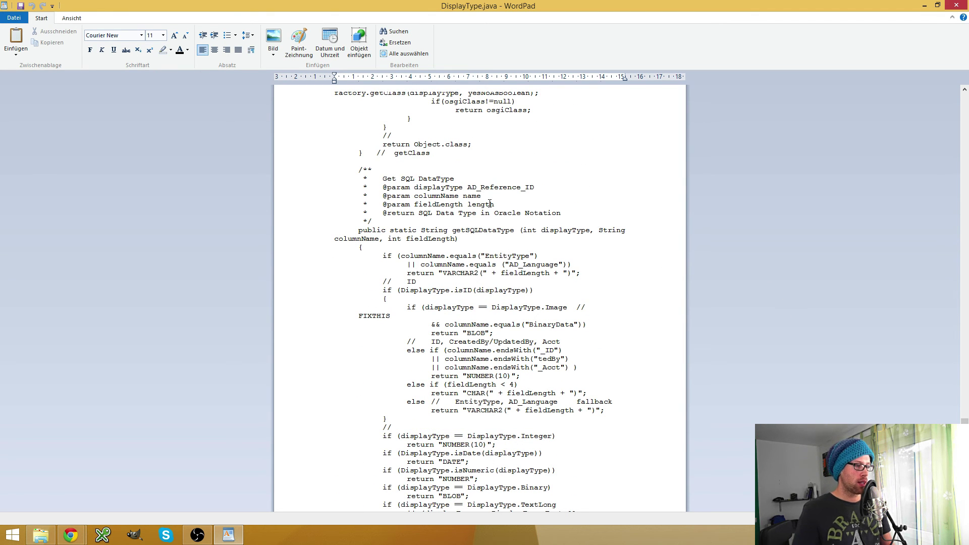
{"action": "double_click", "coordinate": [473, 232]}
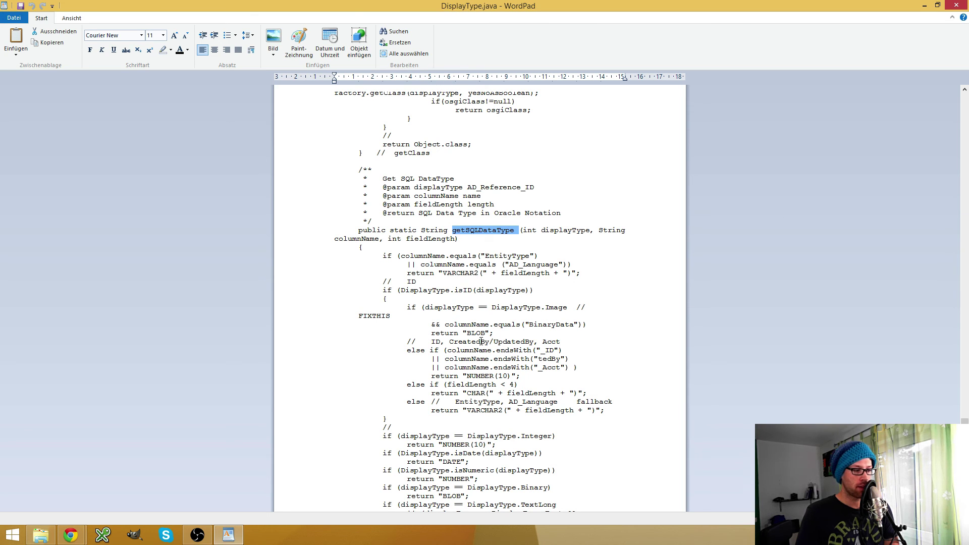
{"action": "scroll", "coordinate": [521, 263], "scroll_direction": "down", "scroll_amount": 3}
{"action": "scroll", "coordinate": [520, 262], "scroll_direction": "down", "scroll_amount": 2}
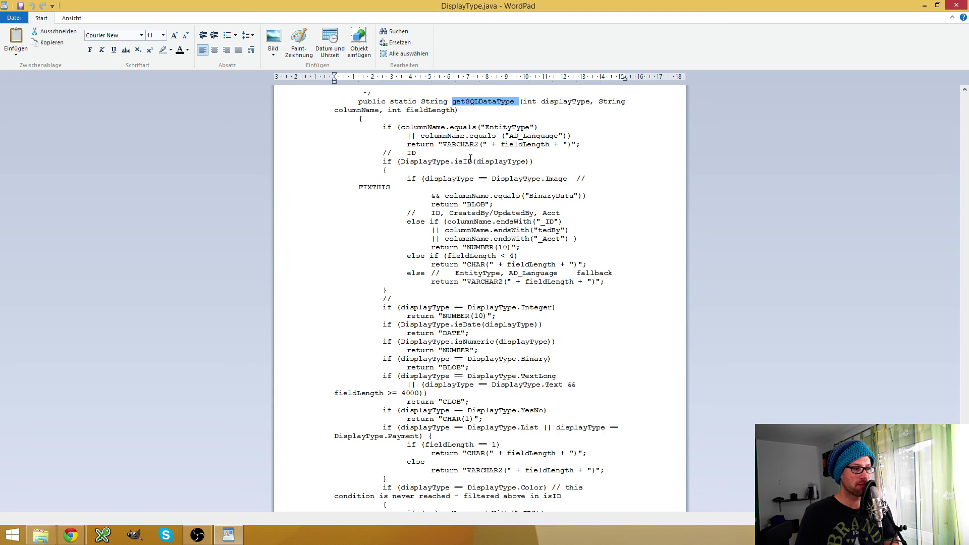
Step: Highlight the isID, Image, BinaryData and Acct checks and the VARCHAR2 fallback return
{"action": "double_click", "coordinate": [467, 161]}
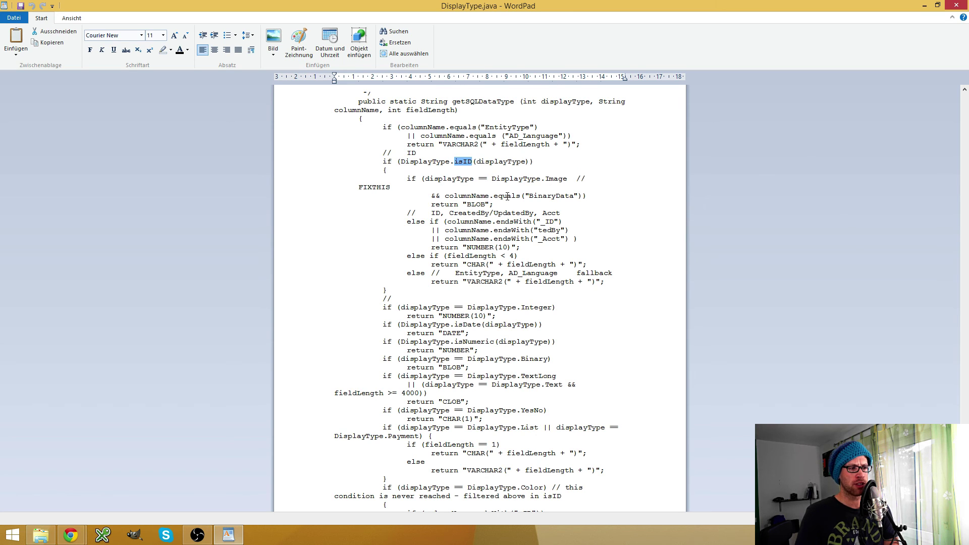
{"action": "double_click", "coordinate": [548, 196]}
{"action": "double_click", "coordinate": [553, 178]}
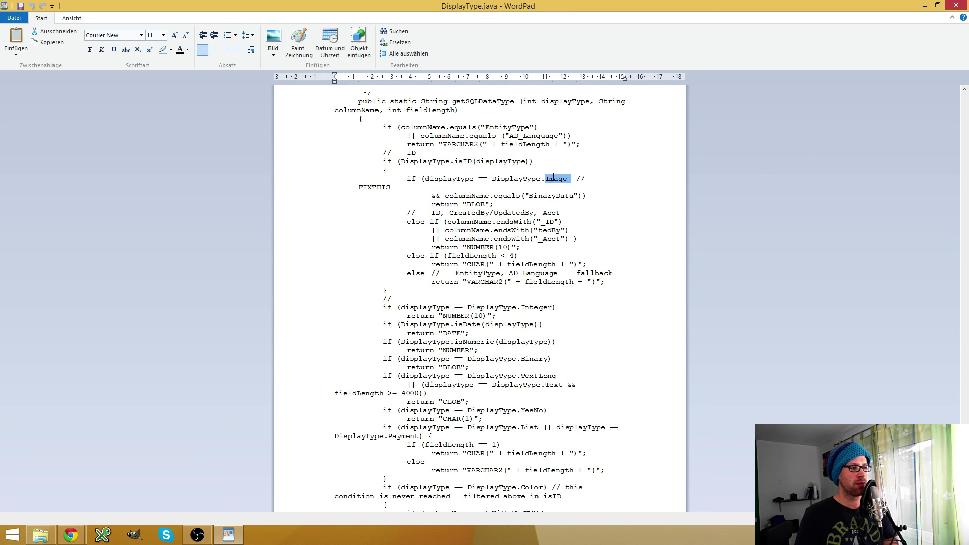
{"action": "left_click", "coordinate": [540, 200]}
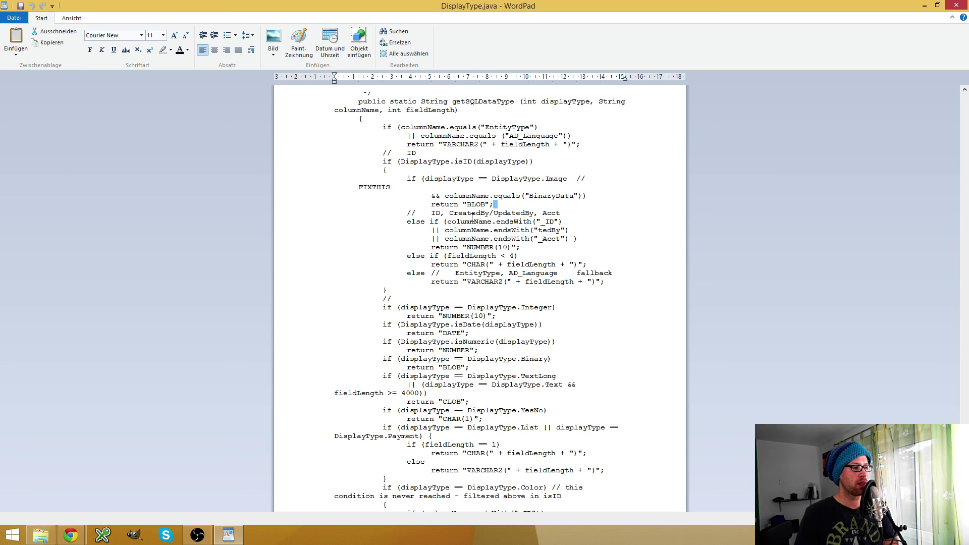
{"action": "double_click", "coordinate": [465, 195]}
{"action": "double_click", "coordinate": [550, 239]}
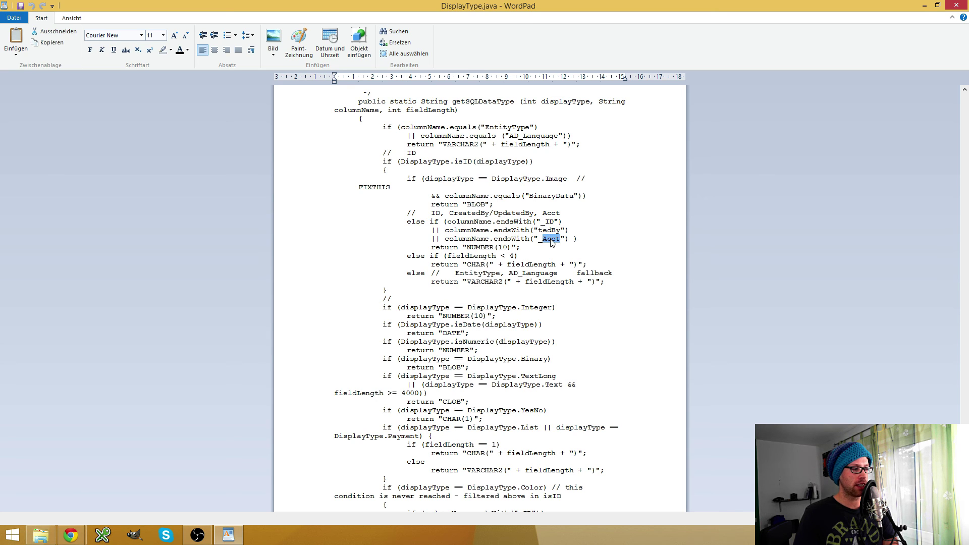
{"action": "left_click_drag", "start_coordinate": [440, 273], "coordinate": [617, 273]}
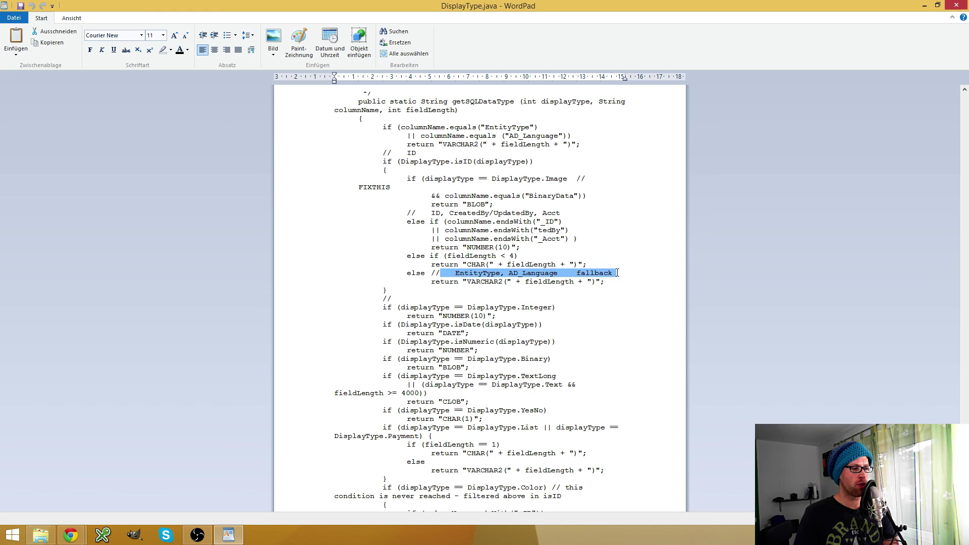
{"action": "double_click", "coordinate": [485, 282]}
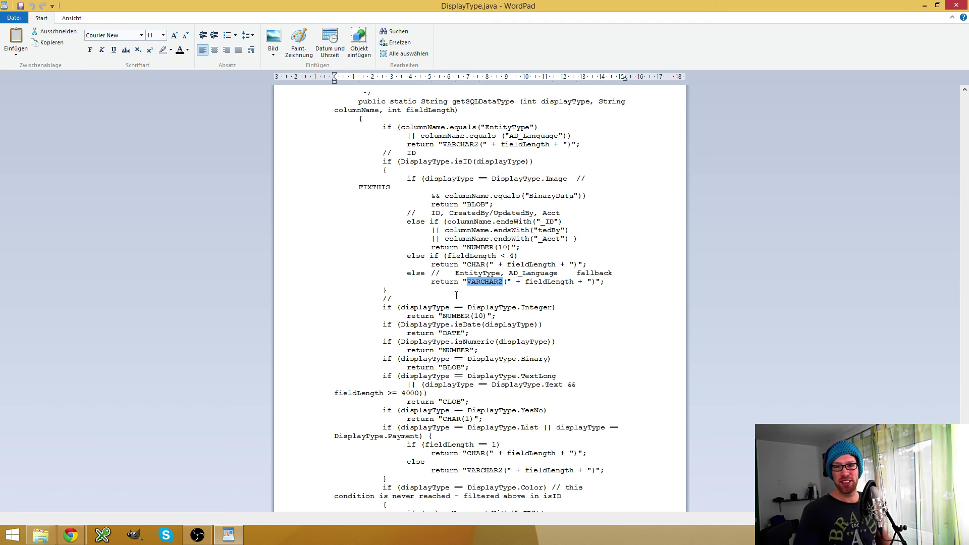
Step: Close WordPad and the Bitbucket tab, then show the Some Stupid Fields field group record
{"action": "left_click", "coordinate": [956, 7]}
{"action": "key", "text": "ctrl+w"}
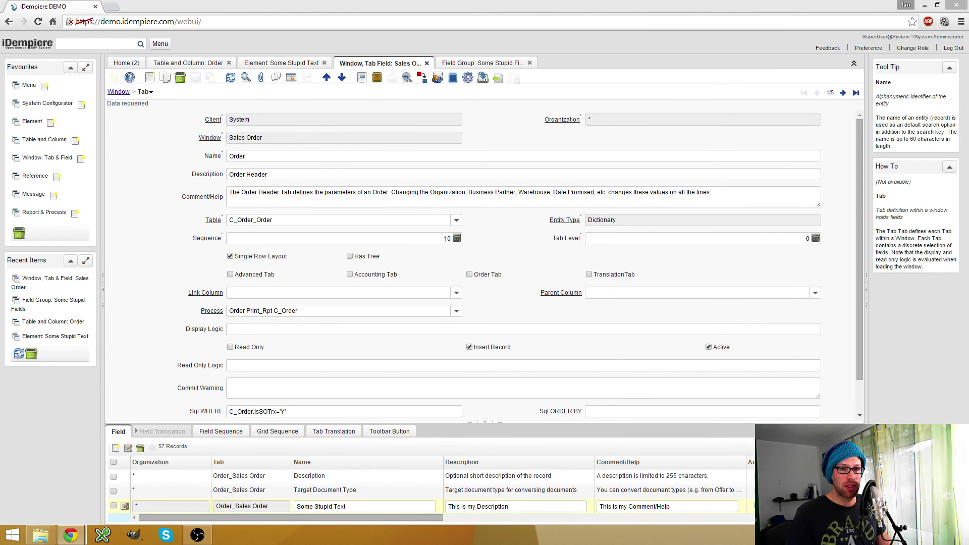
{"action": "left_click", "coordinate": [506, 123]}
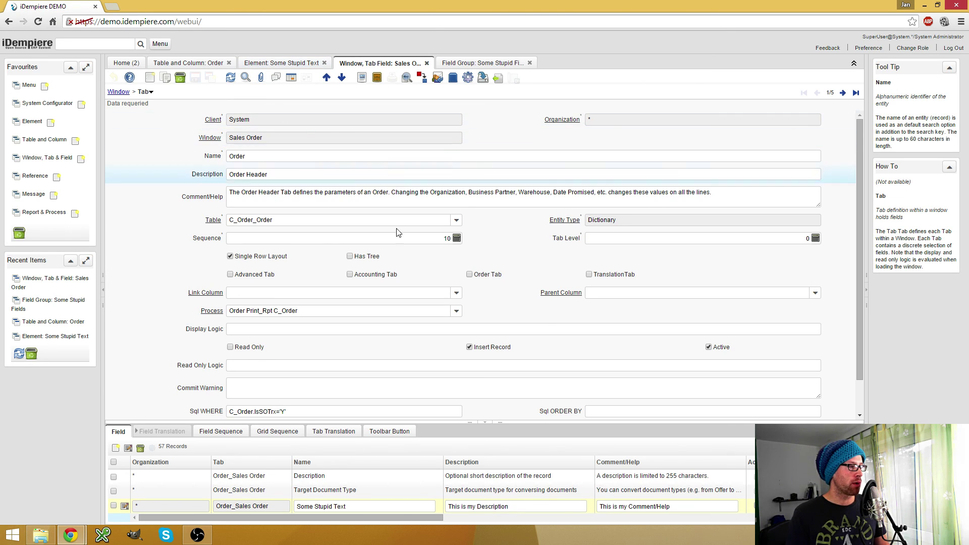
{"action": "left_click", "coordinate": [203, 64]}
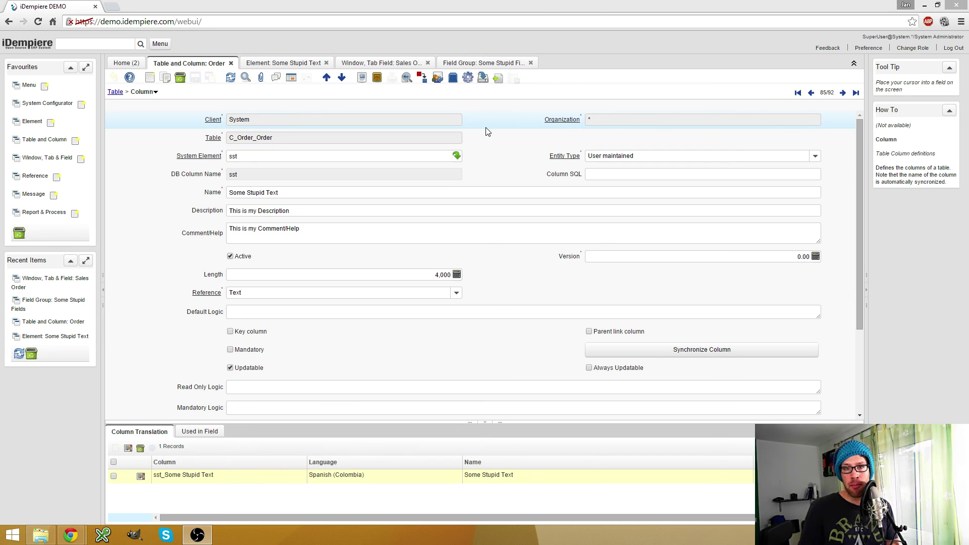
{"action": "left_click", "coordinate": [493, 65]}
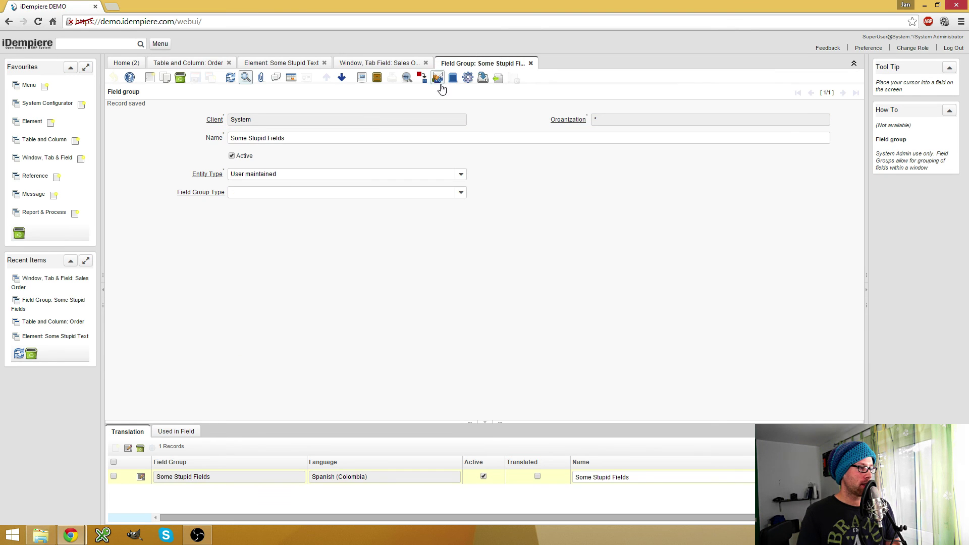
Step: Reopen Sales Order 80003 from Recent Items and collapse its Some Stupid Fields group holding 'I like that'
{"action": "left_click", "coordinate": [531, 64]}
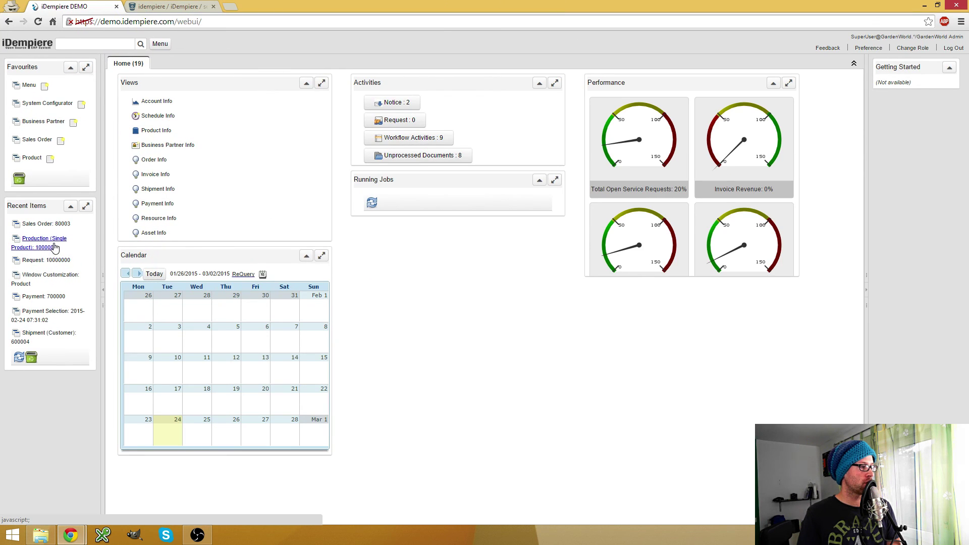
{"action": "left_click", "coordinate": [55, 223]}
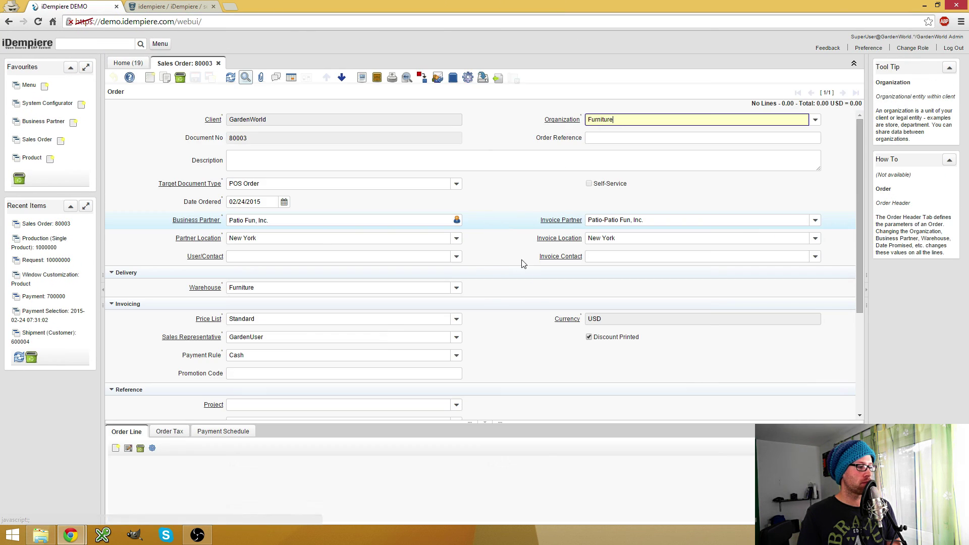
{"action": "scroll", "coordinate": [524, 283], "scroll_direction": "down", "scroll_amount": 3}
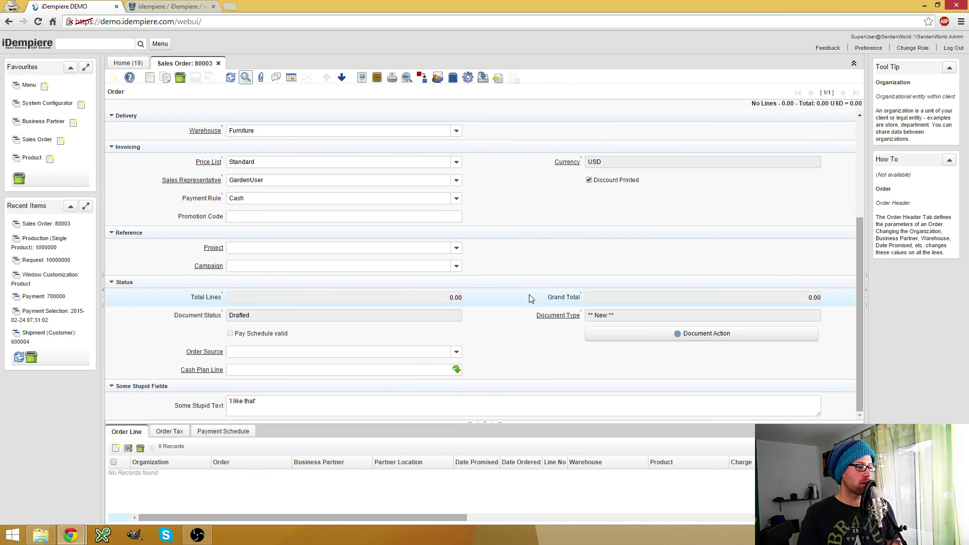
{"action": "left_click", "coordinate": [342, 411]}
{"action": "left_click", "coordinate": [137, 386]}
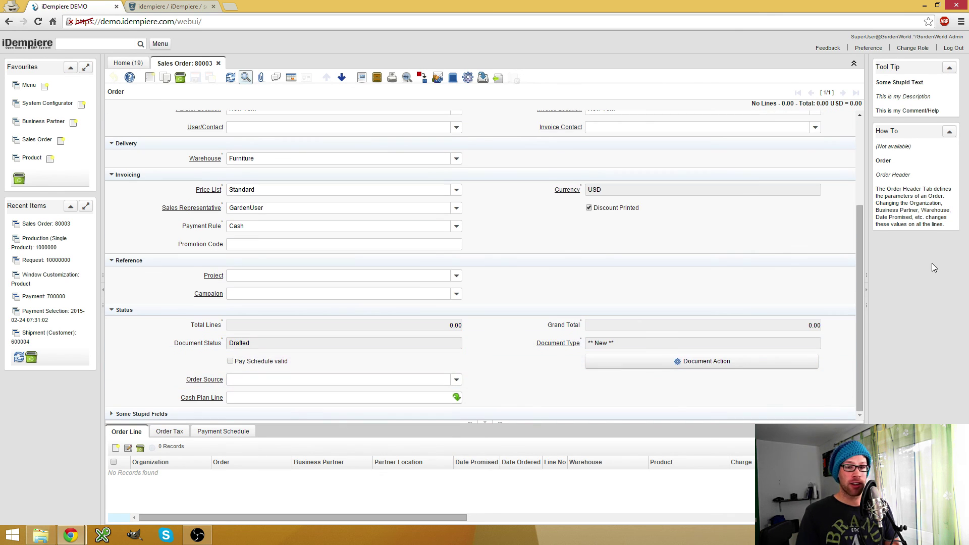